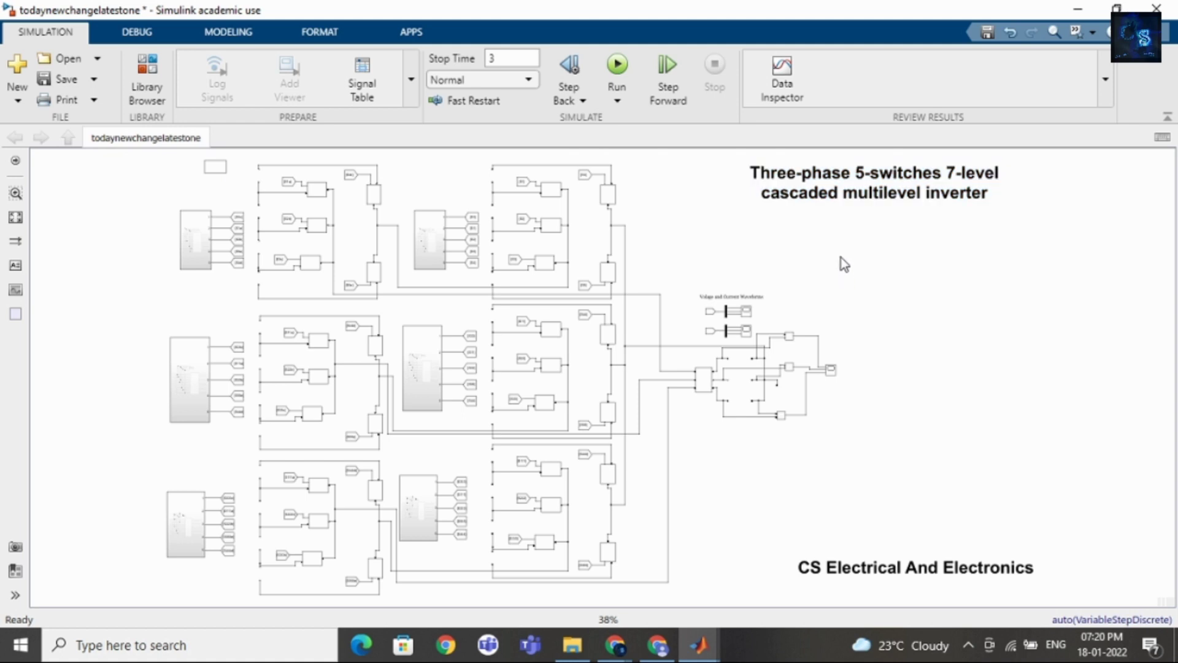
Fit the whole inverter model in view.
click(834, 188)
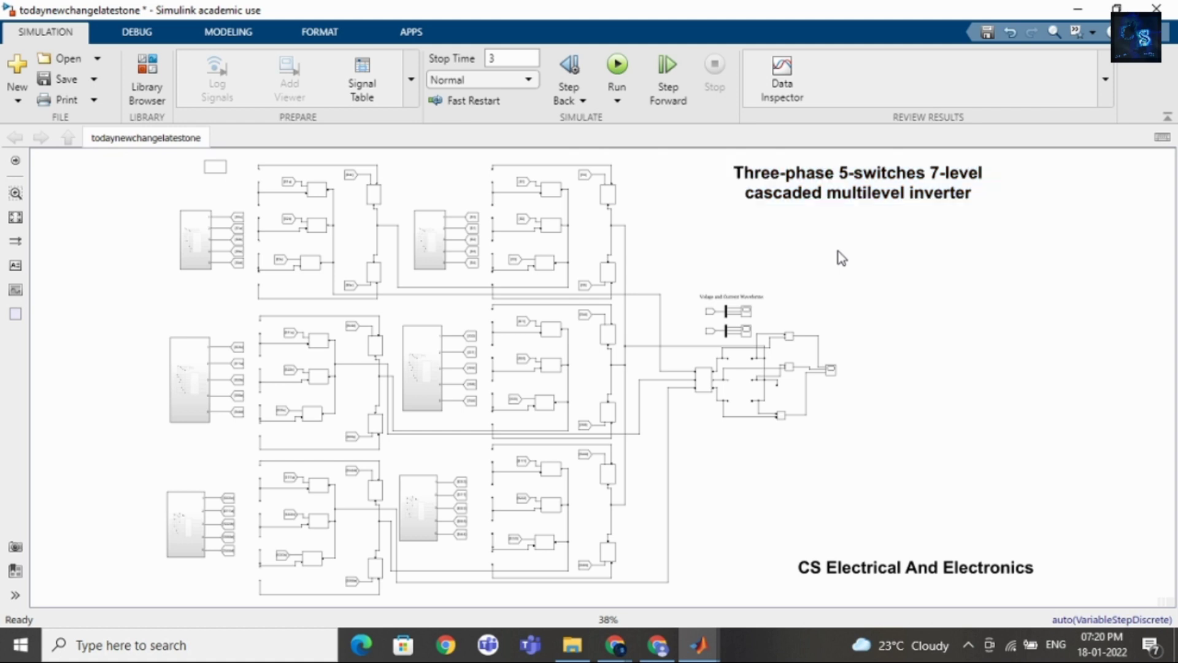
click(796, 221)
scroll(237, 176, up, 3)
scroll(87, 182, up, 1)
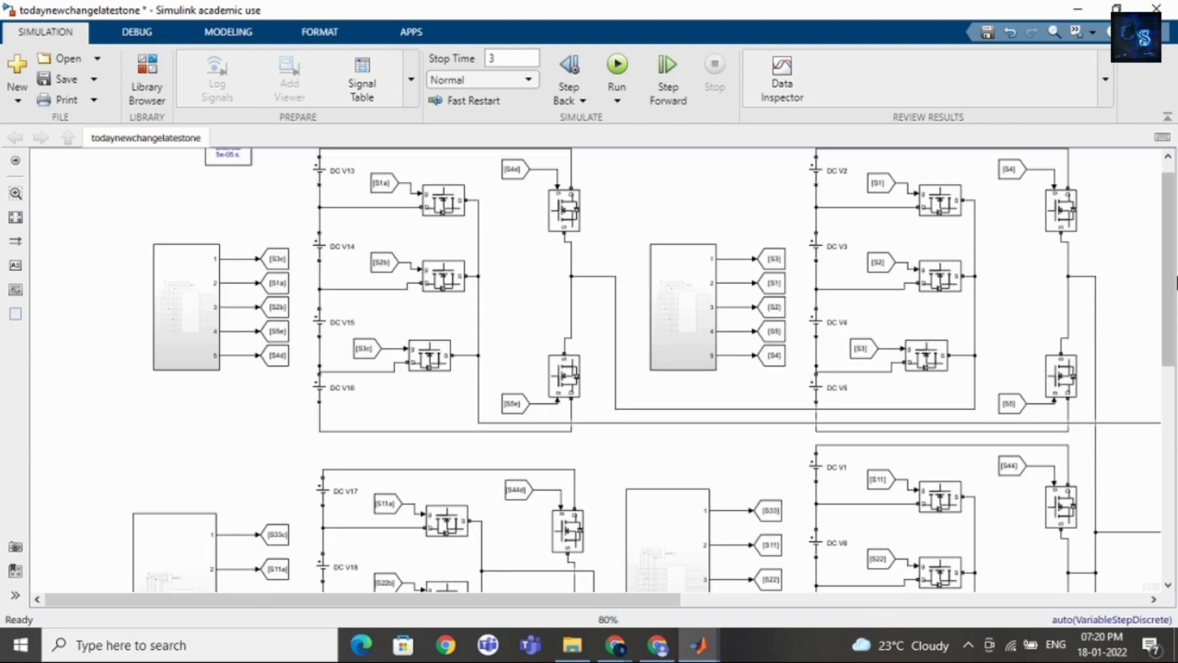
scroll(1169, 235, up, 1)
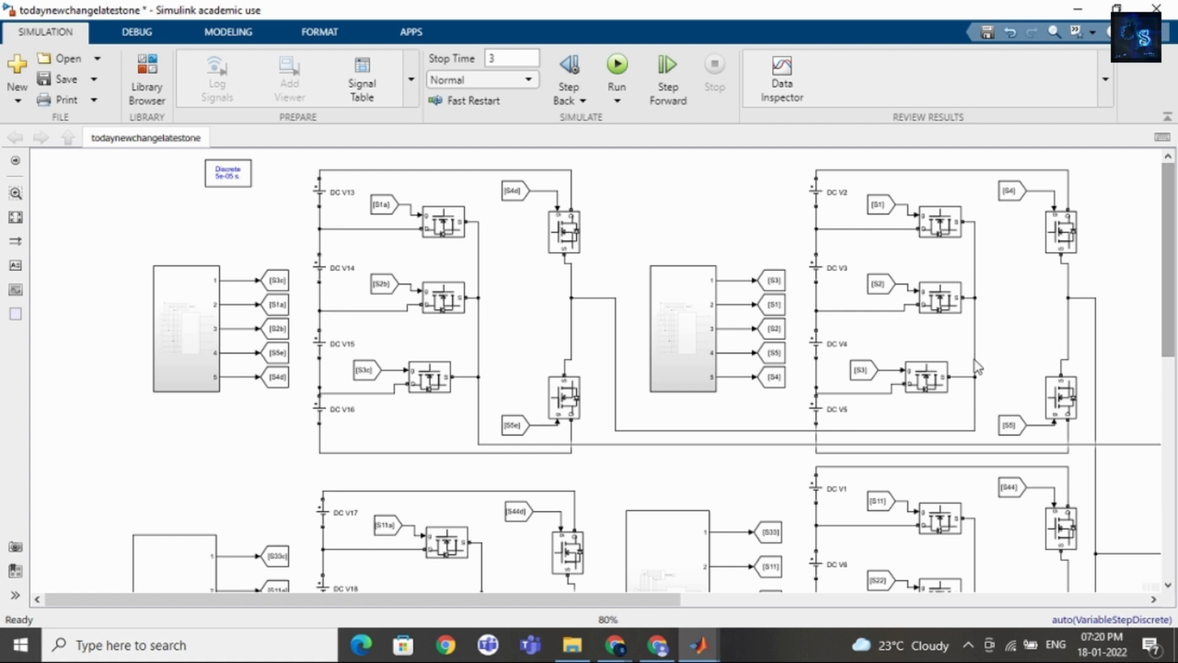
drag(629, 600, 712, 608)
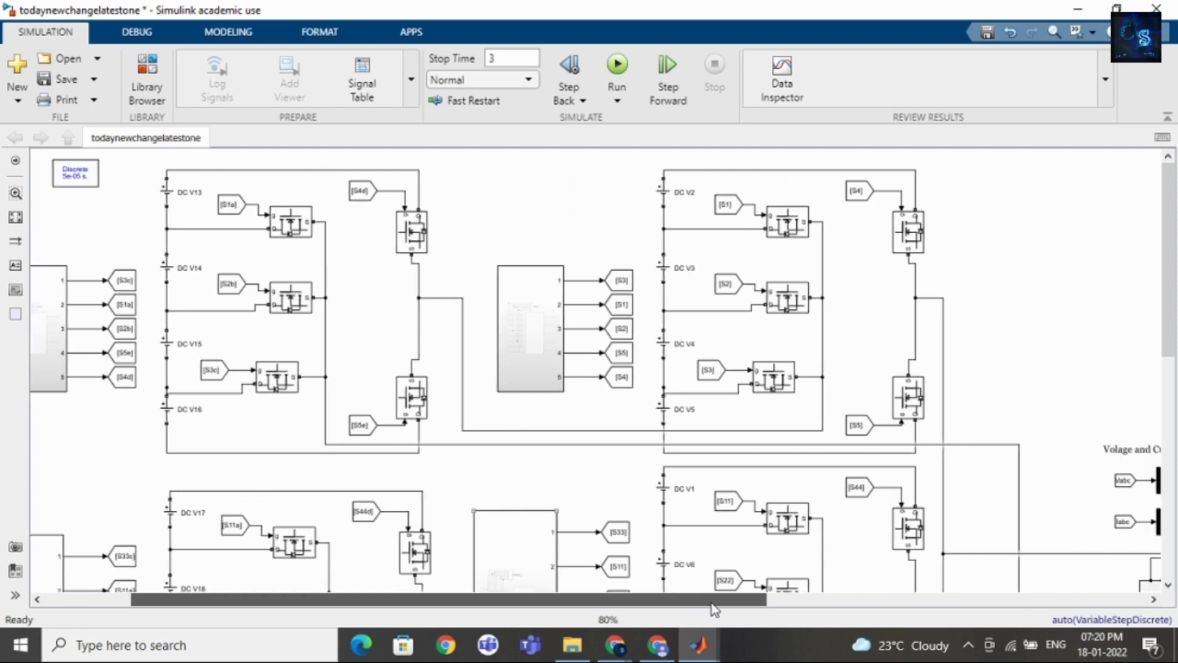
click(15, 218)
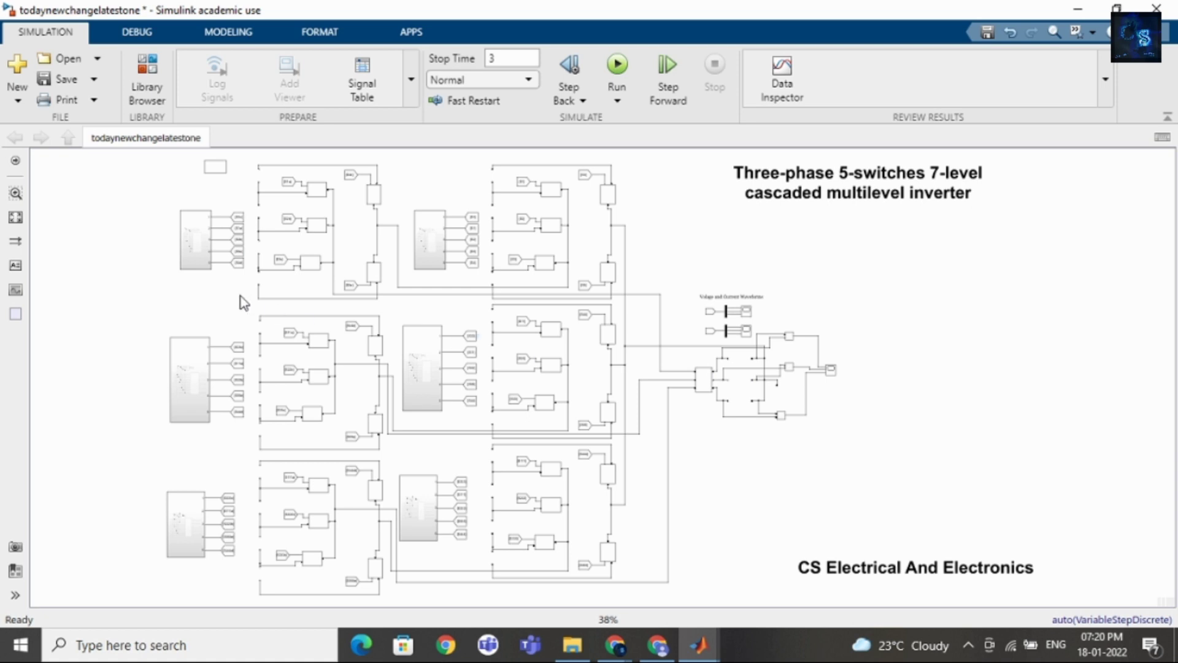
Look inside Subsystem3, return to the top-level model, and run the simulation.
click(194, 255)
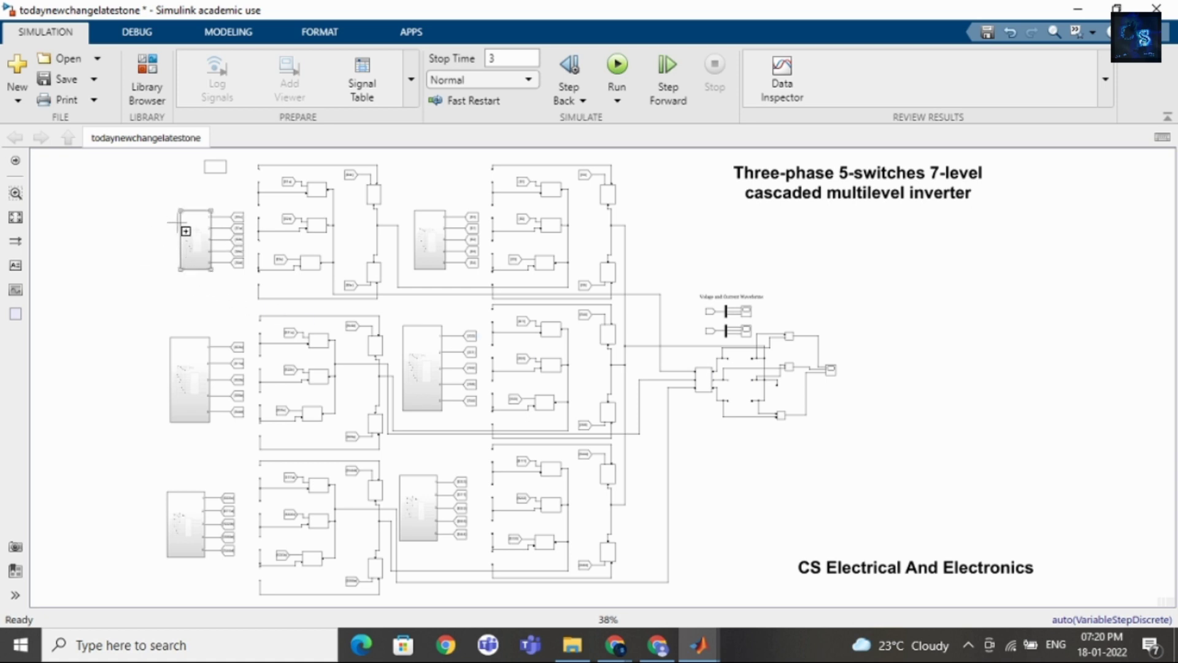
double_click(197, 255)
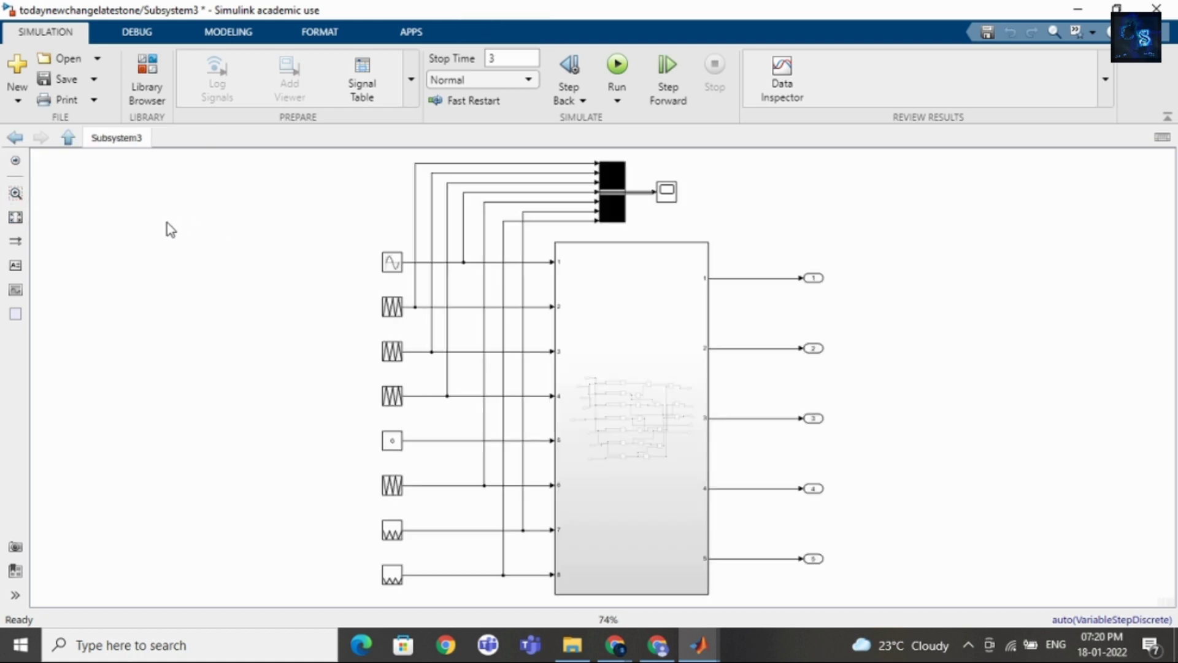
click(15, 137)
click(611, 70)
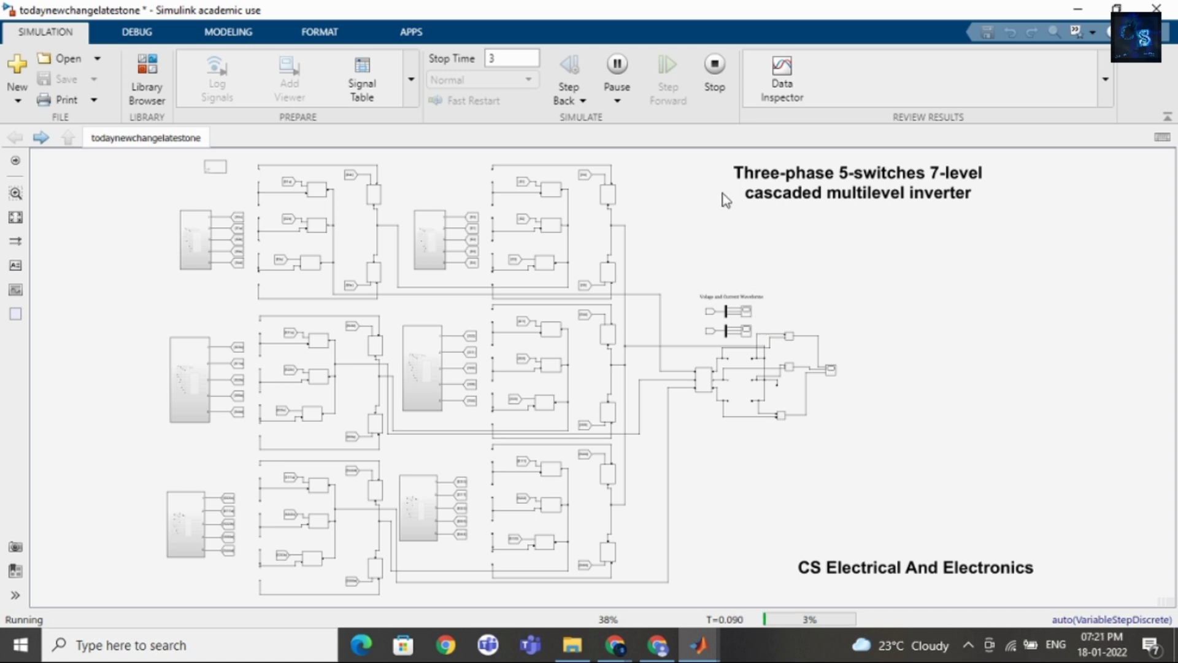
Stop the simulation and open the Scope display inside Subsystem3.
click(715, 74)
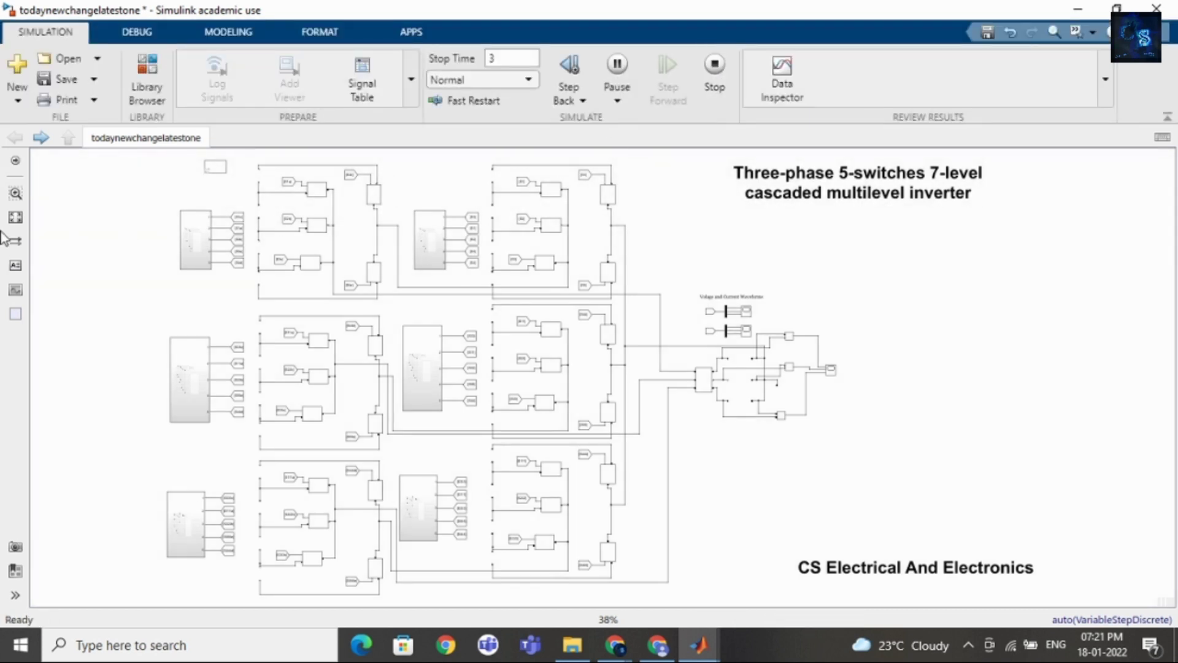
click(187, 237)
double_click(196, 247)
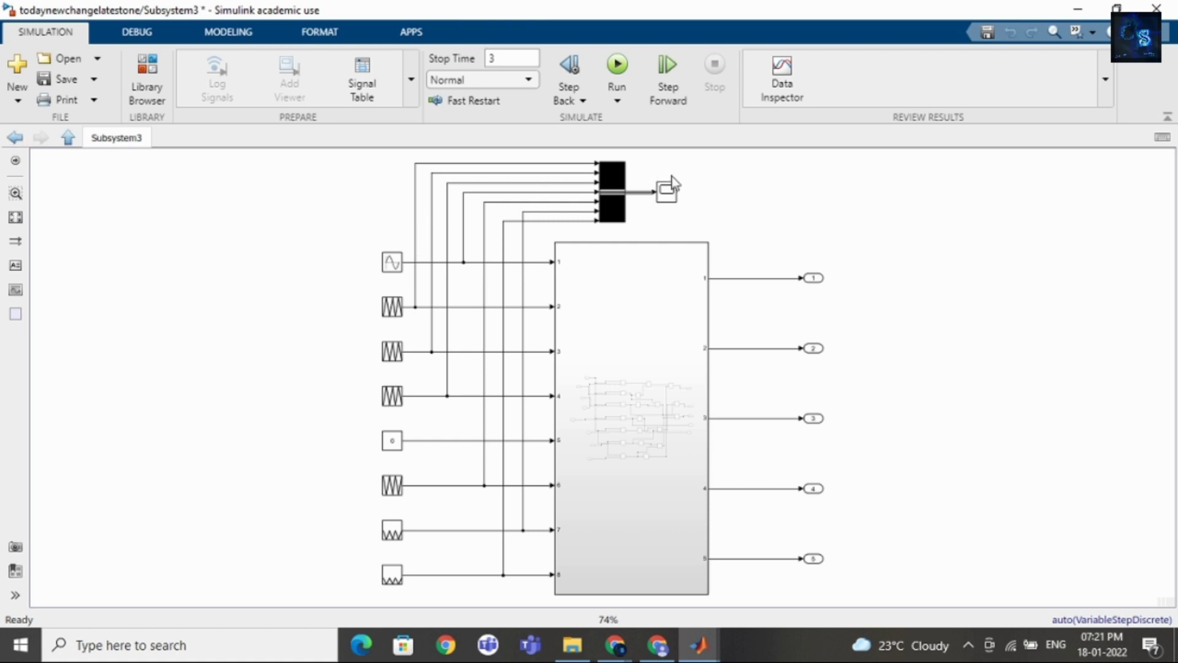
click(667, 192)
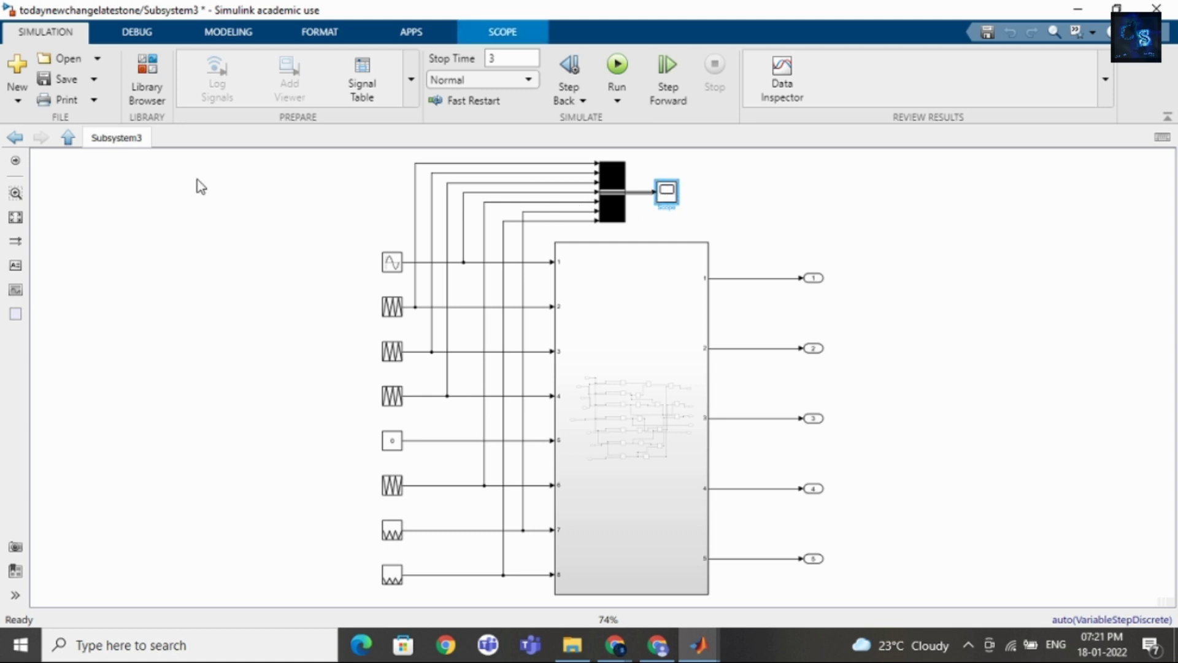
key(Return)
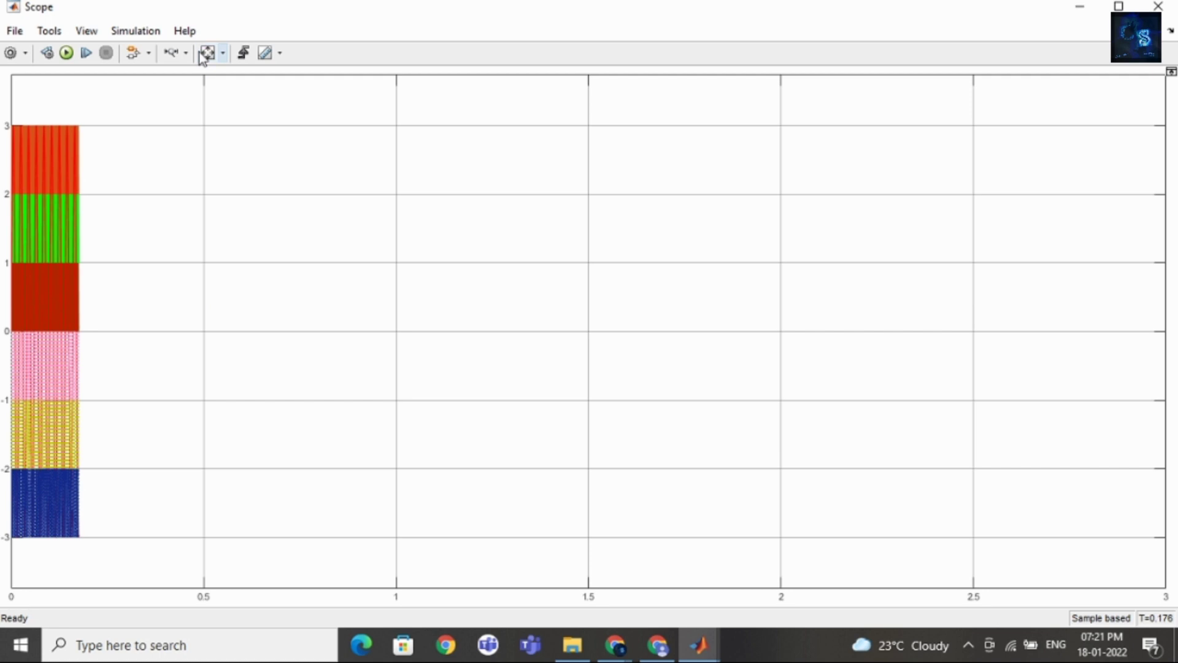
Autoscale the Scope, zoom the time axis onto a few carrier cycles, then minimize it.
click(208, 54)
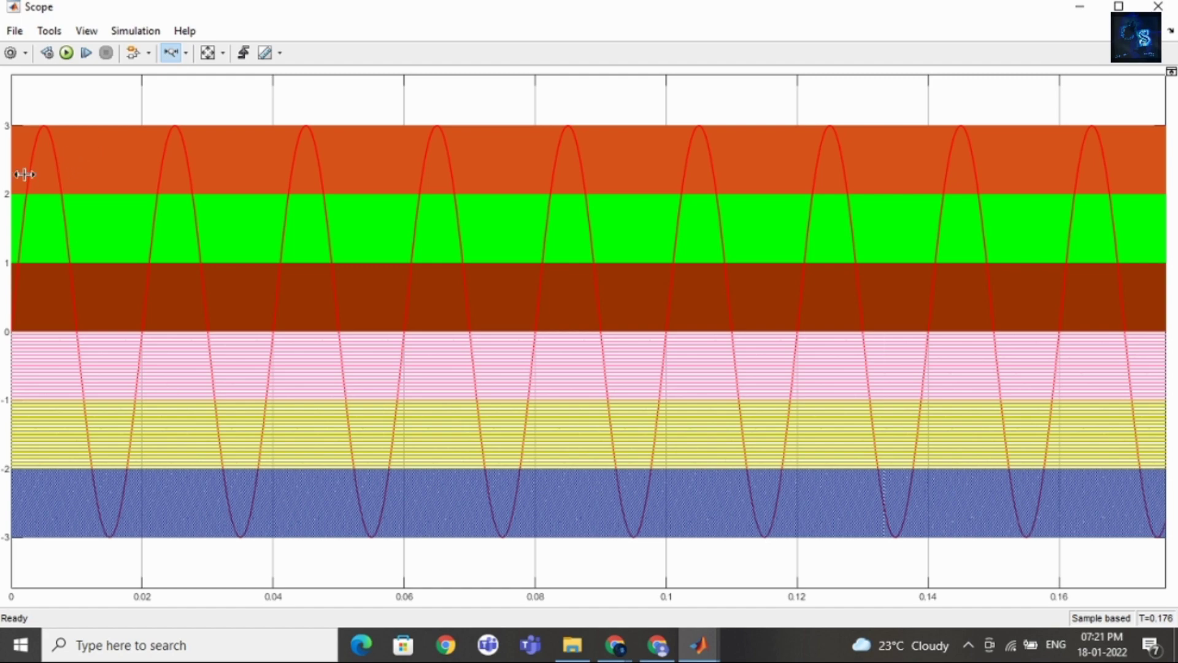
drag(40, 170, 66, 174)
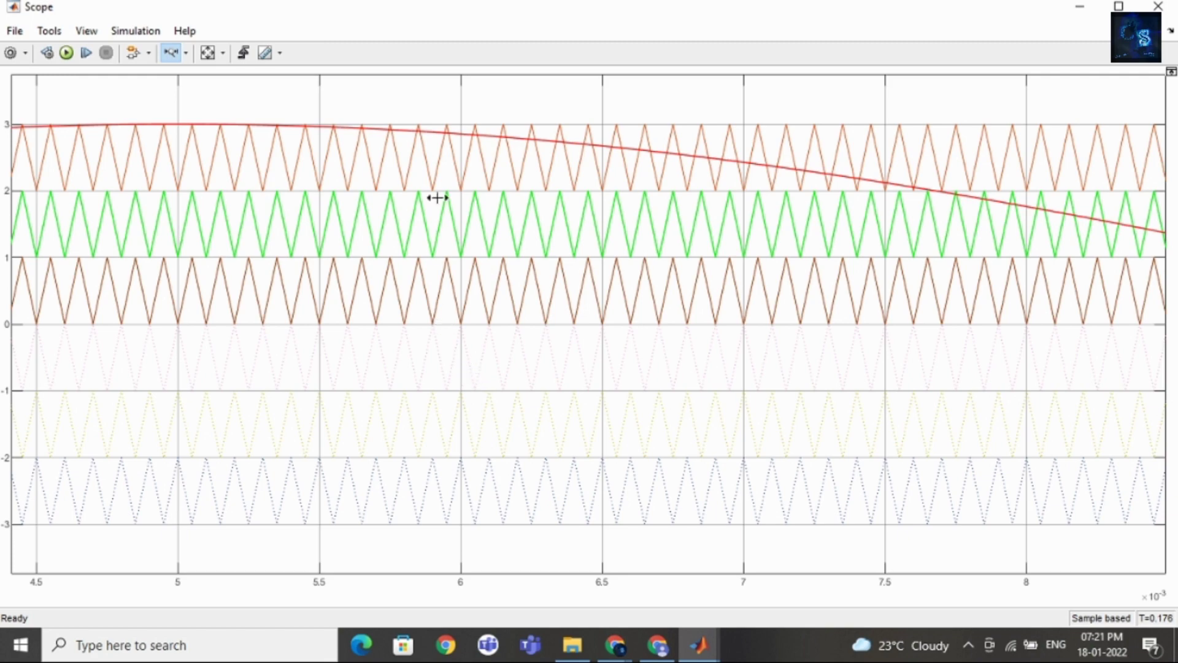
scroll(438, 197, down, 1)
scroll(432, 208, up, 2)
scroll(424, 224, down, 1)
scroll(417, 236, down, 4)
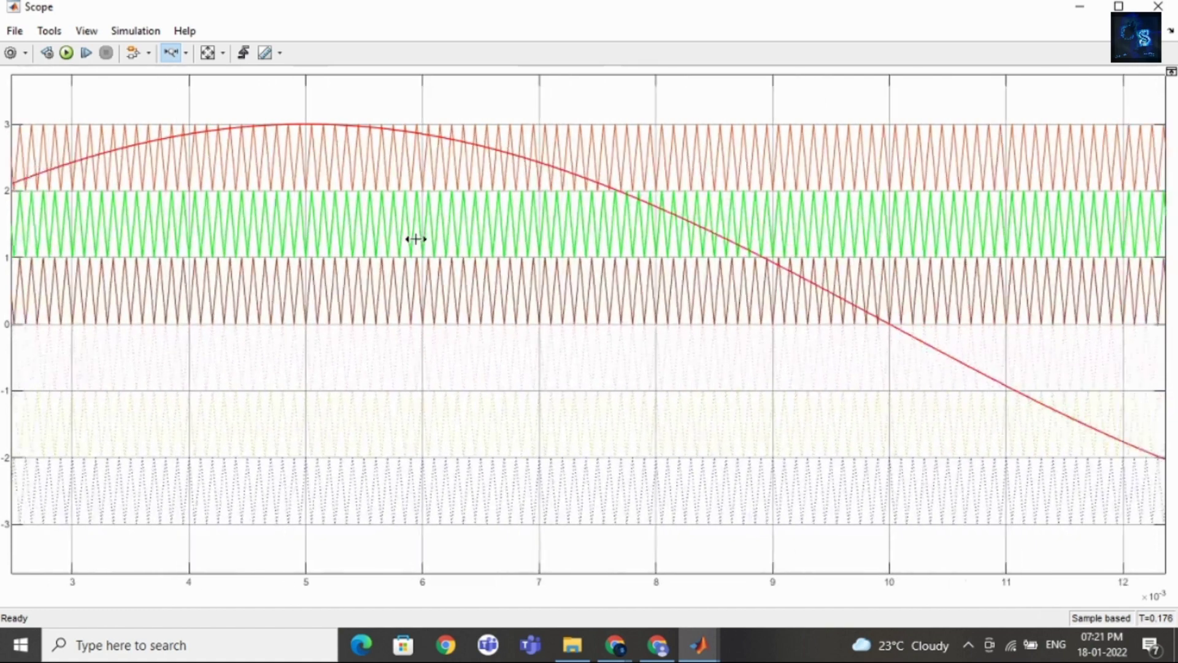
scroll(416, 238, down, 3)
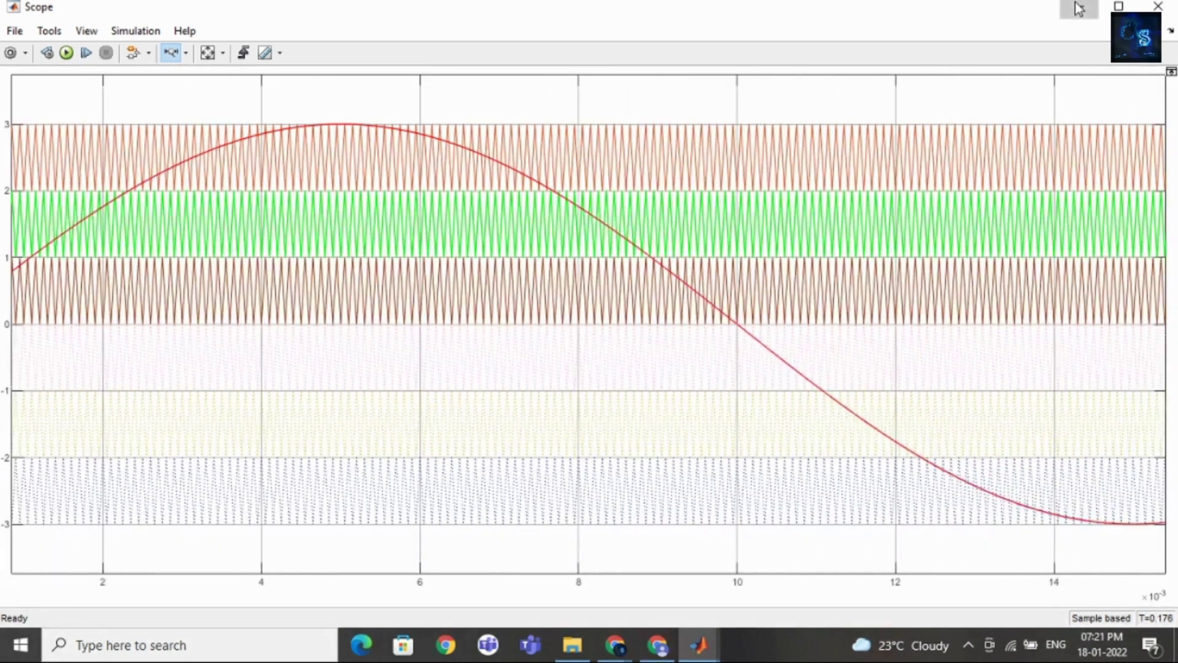
click(1079, 8)
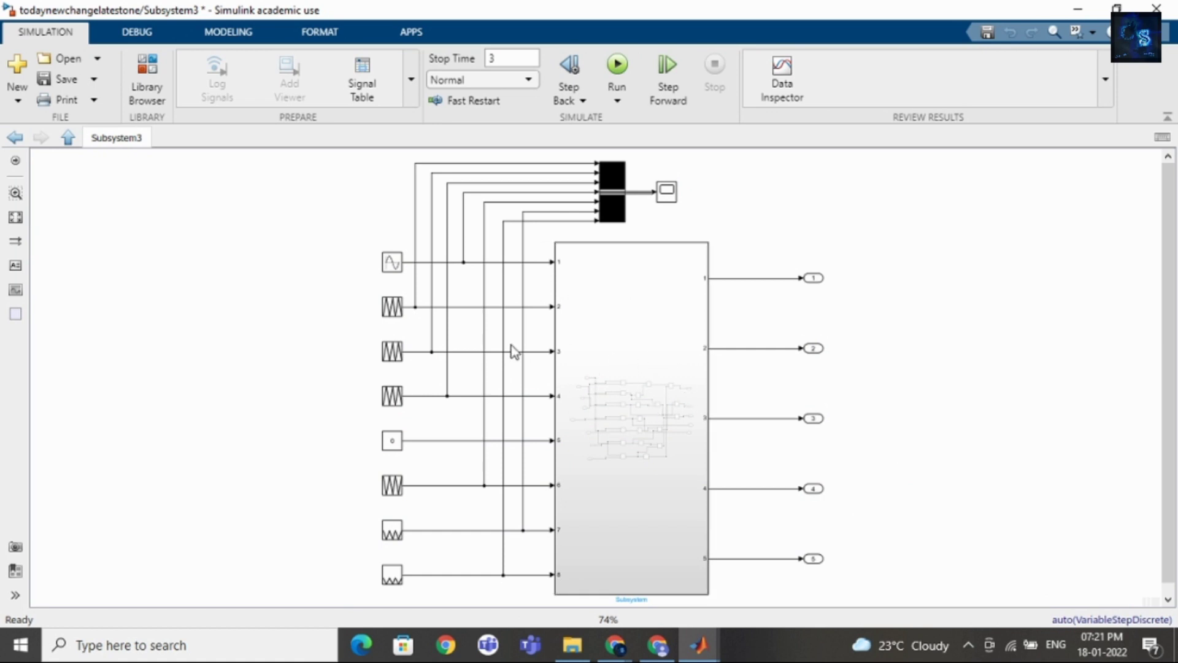
Go back to the top level, open Subsystem4's Scope2 and autoscale it.
click(14, 138)
click(192, 391)
double_click(192, 390)
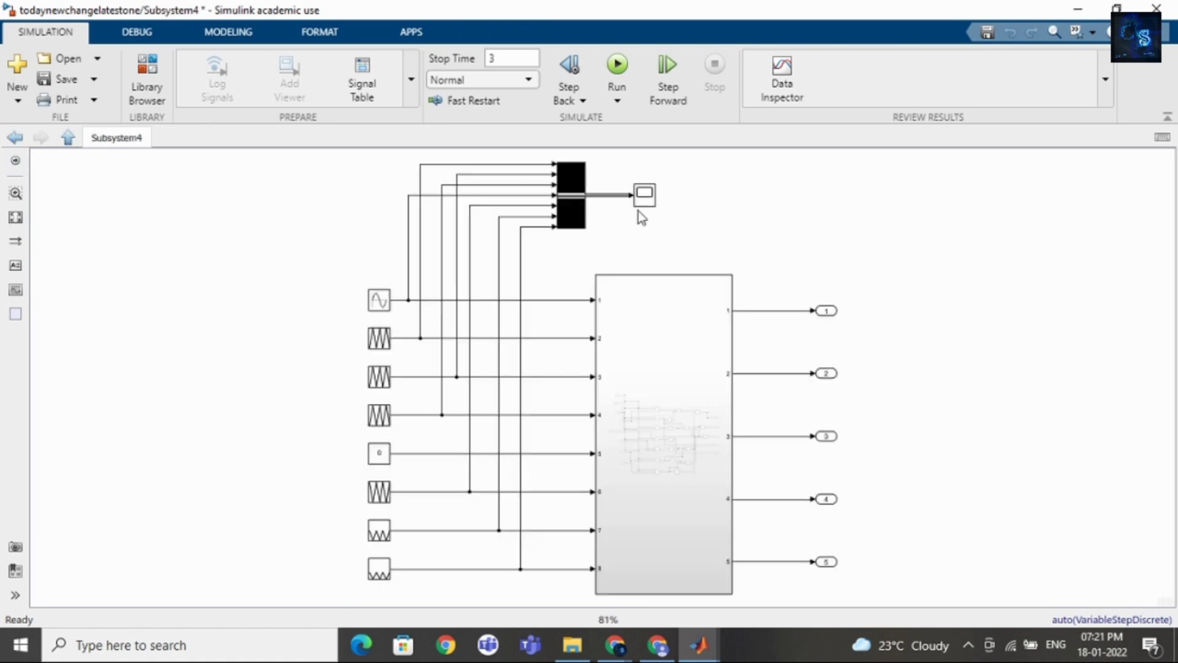
click(643, 195)
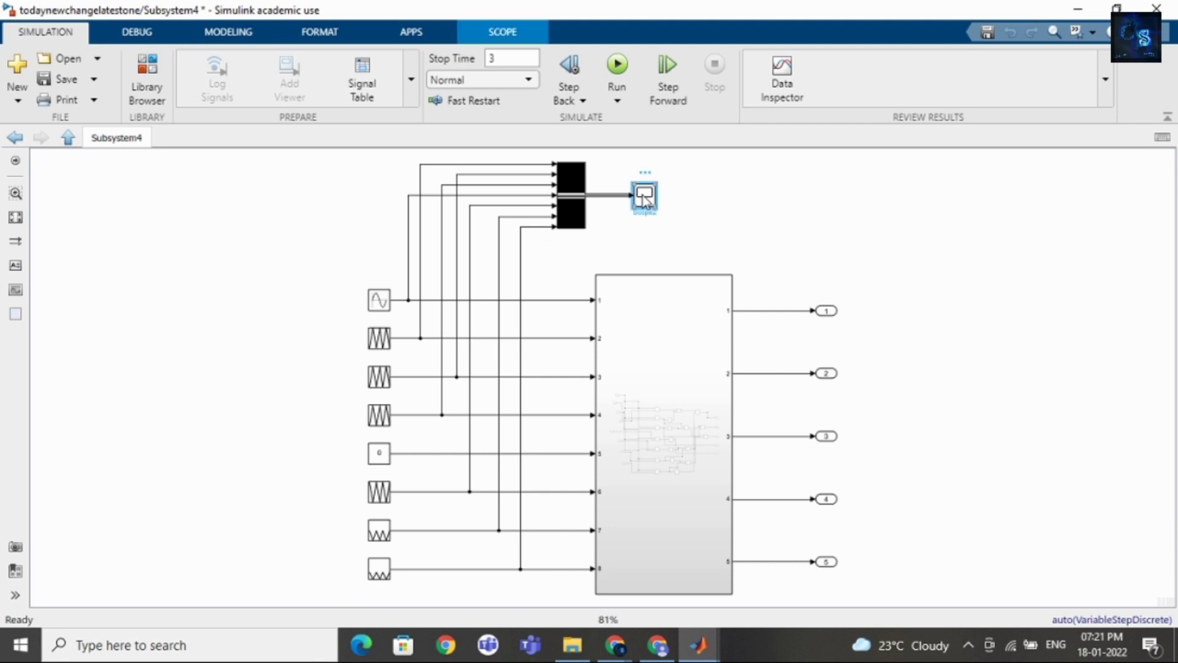
double_click(644, 197)
click(208, 54)
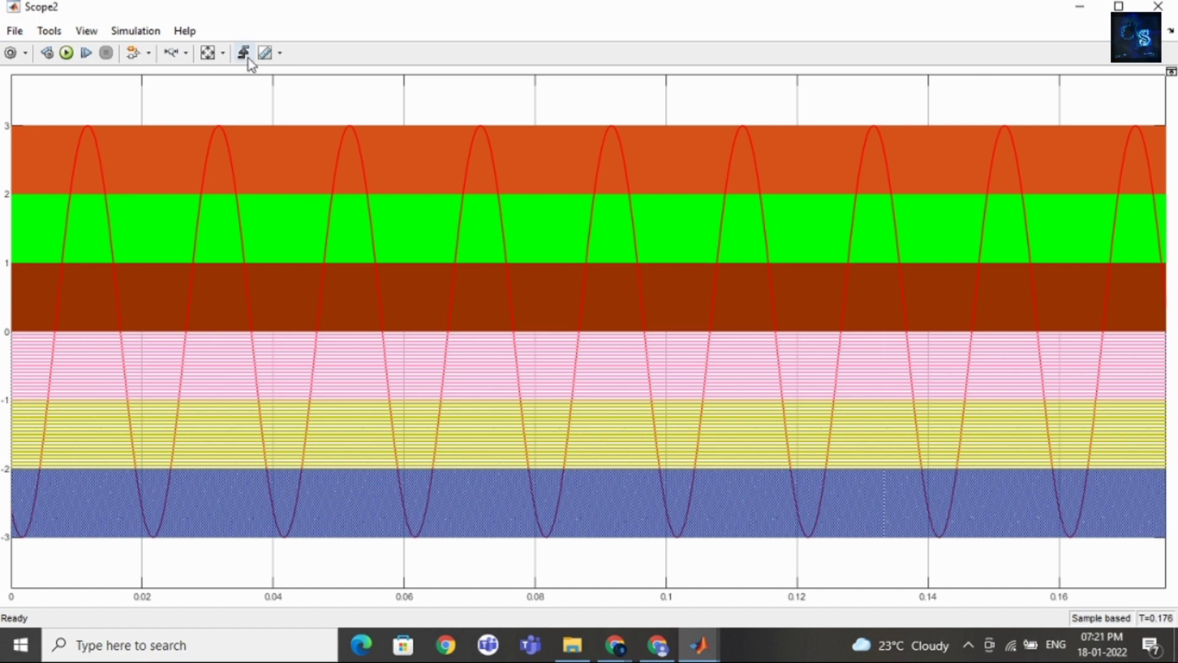
Zoom Scope2's time axis onto a few carrier cycles, then minimize it.
click(172, 53)
drag(59, 379, 33, 378)
scroll(53, 379, down, 6)
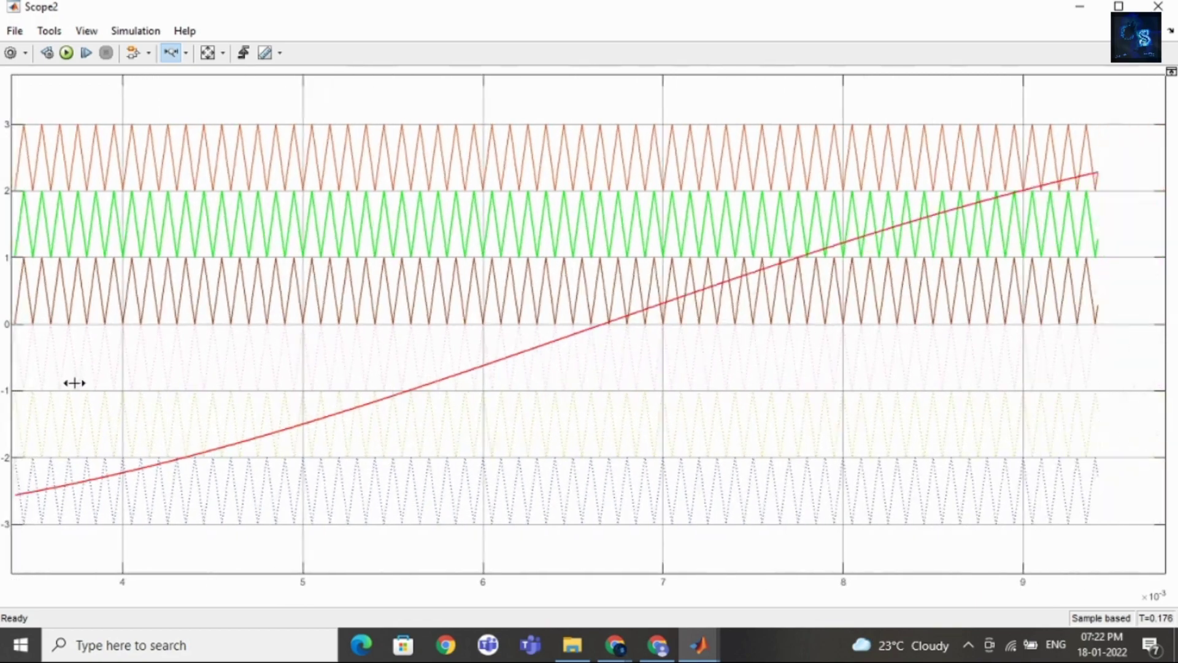
scroll(123, 385, down, 5)
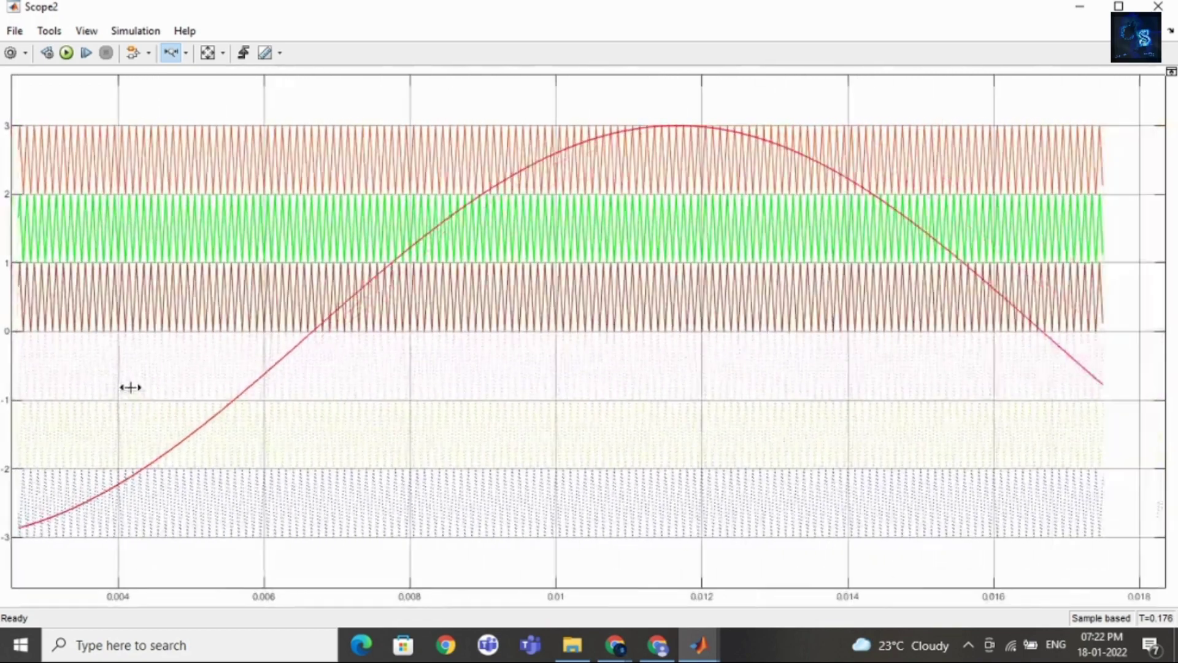
scroll(125, 403, down, 5)
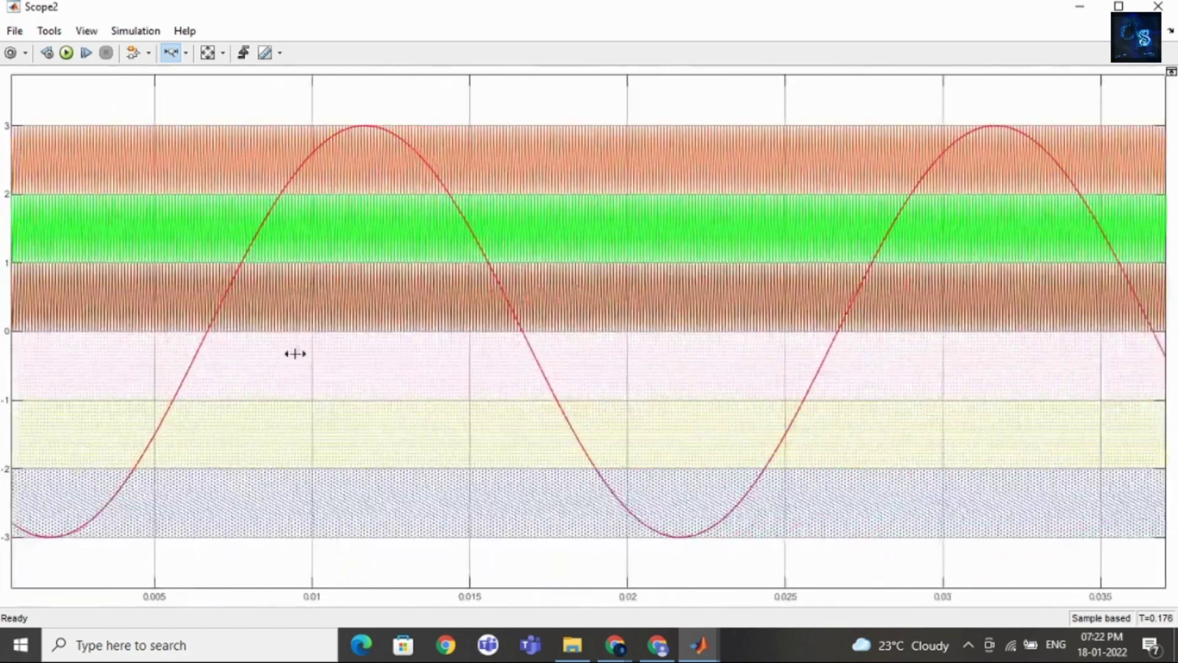
click(1078, 11)
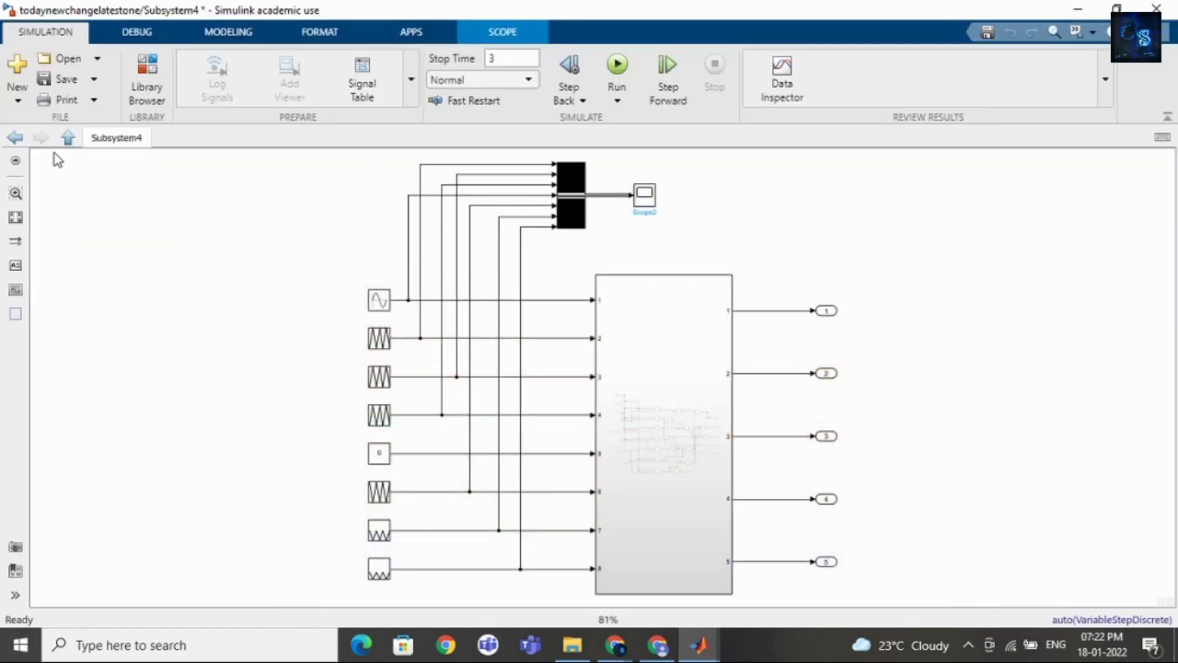
Return to the top level and open Subsystem5 and its Scope4 display.
click(12, 138)
double_click(186, 511)
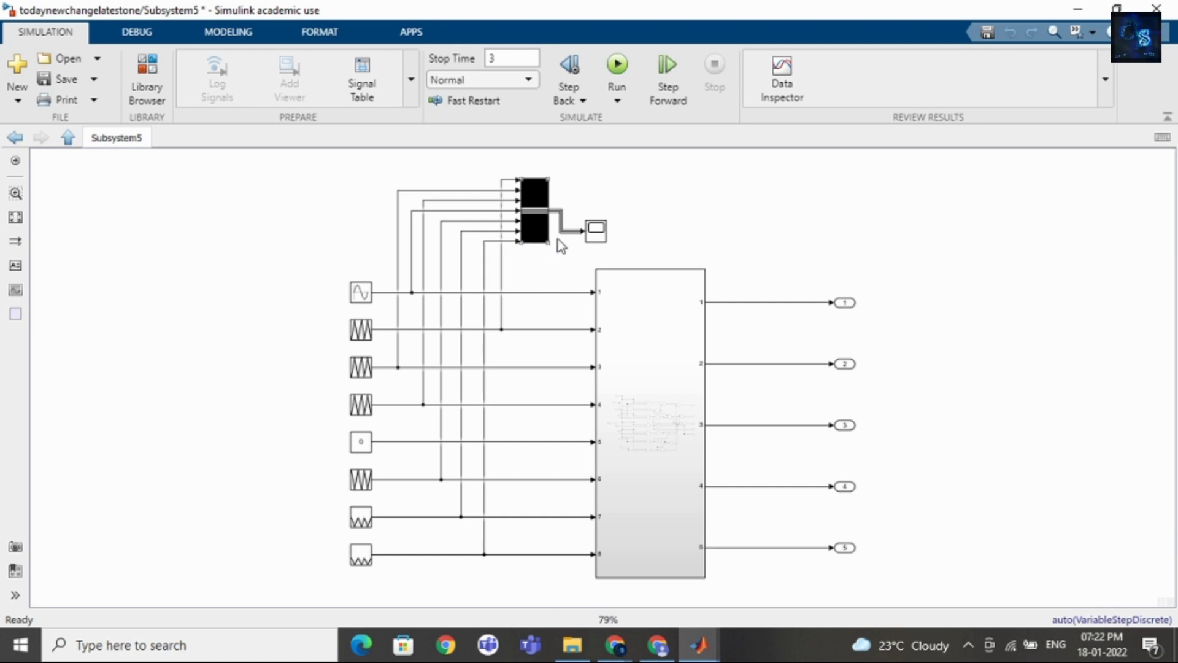
double_click(594, 233)
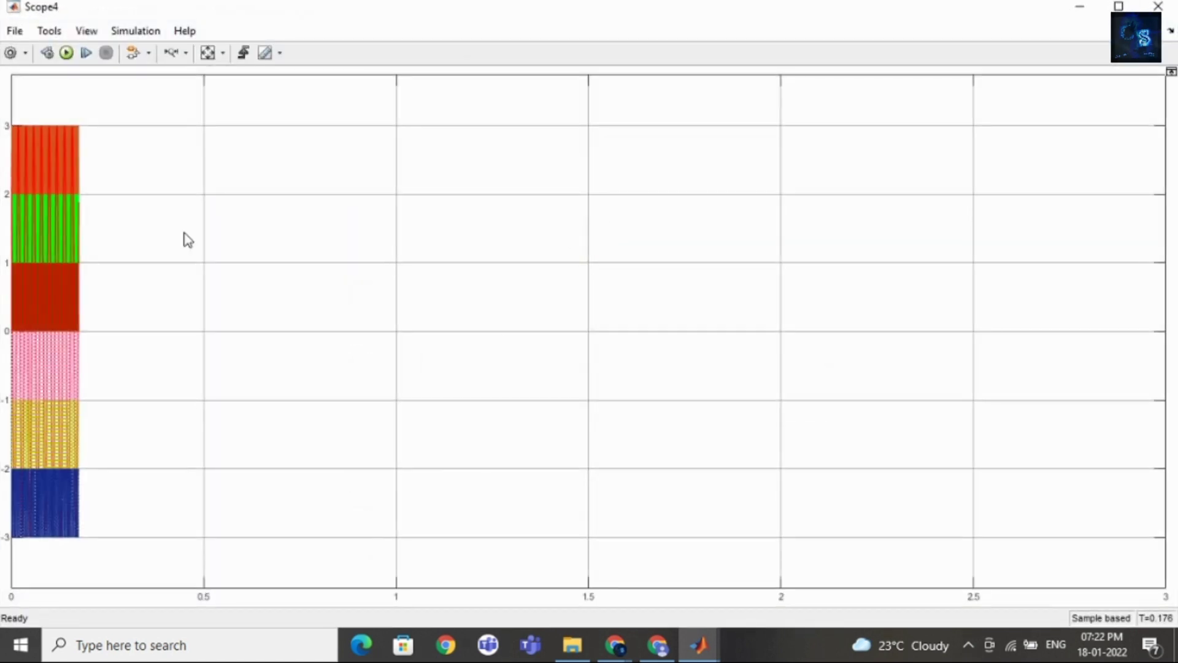
Autoscale Scope4, zoom the time axis to the first 2.7e-3 s, then minimize it.
click(207, 53)
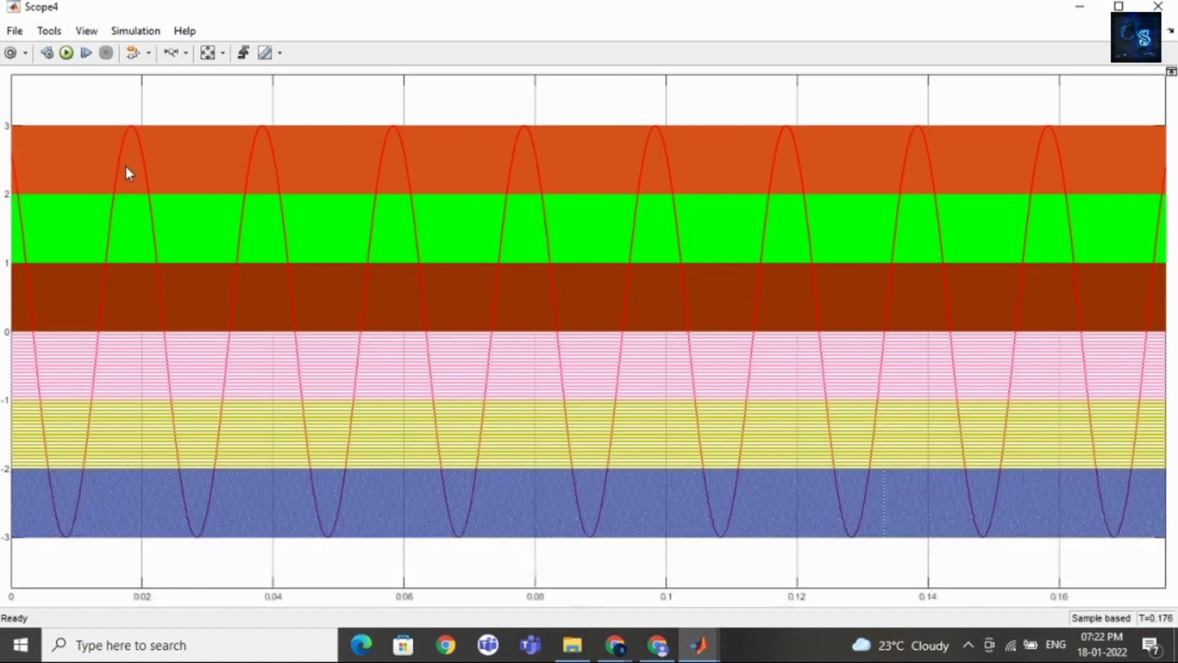
click(170, 53)
drag(13, 198, 29, 197)
scroll(71, 202, down, 5)
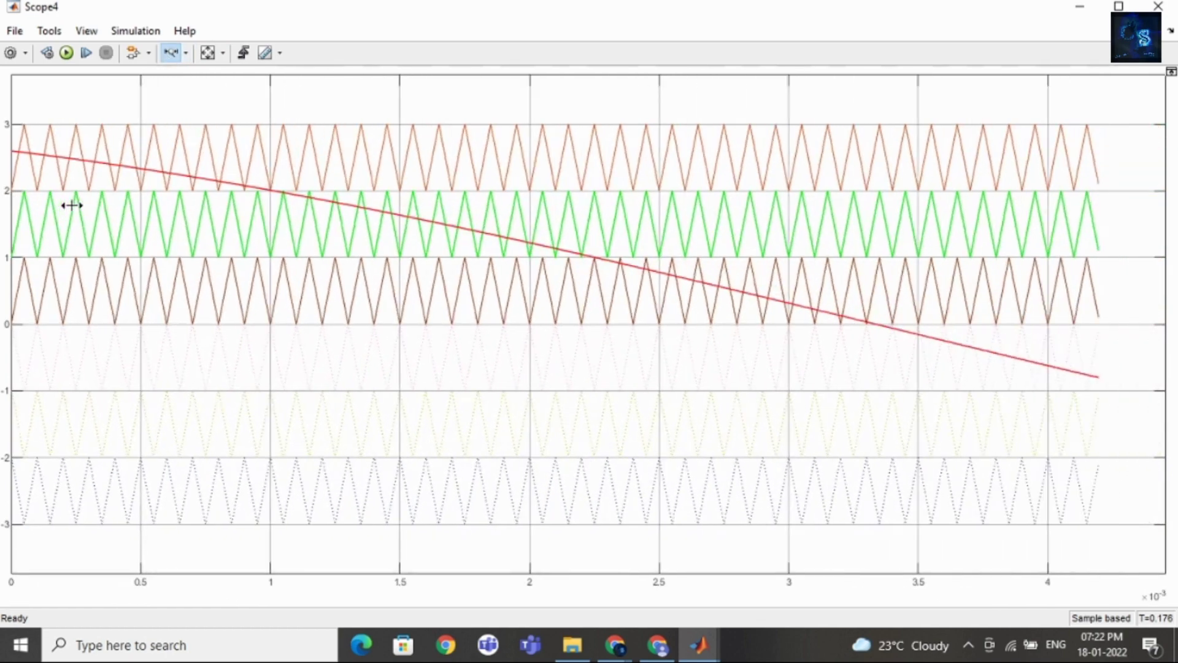
scroll(85, 240, down, 3)
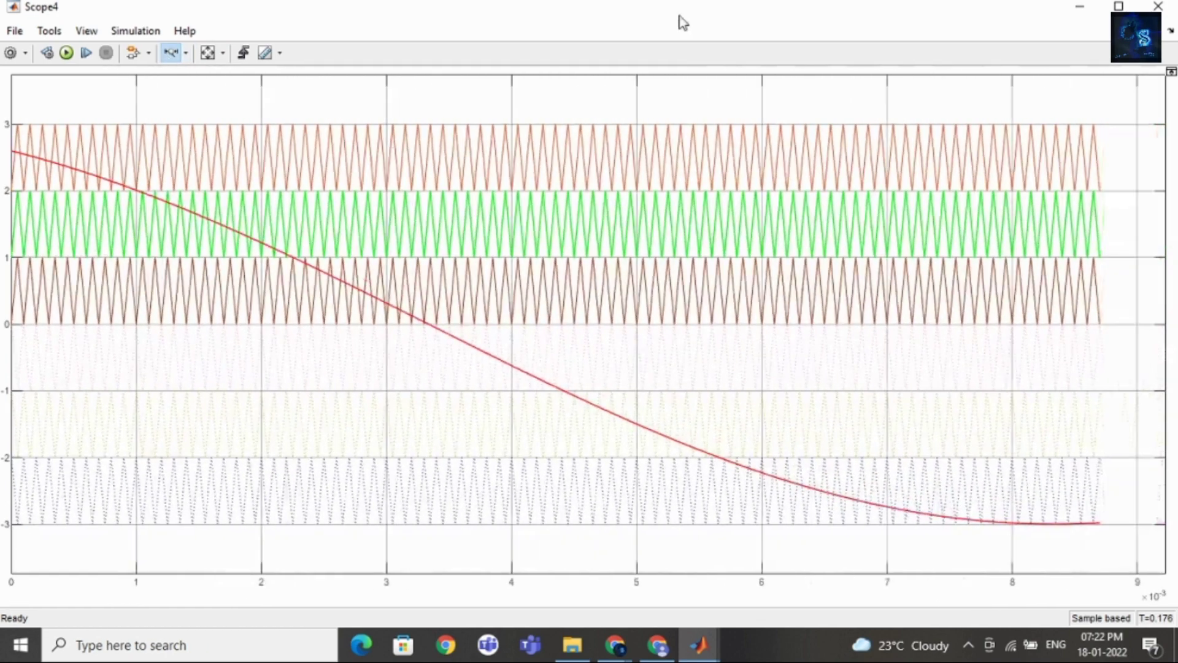
click(1078, 7)
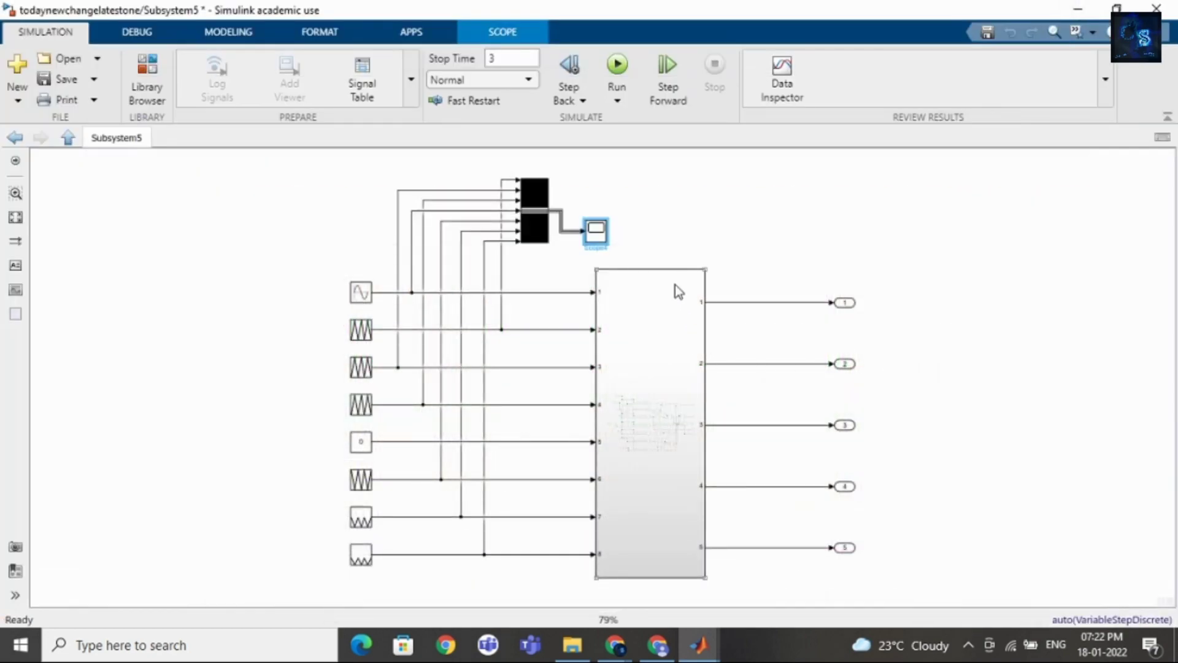
click(675, 240)
click(661, 362)
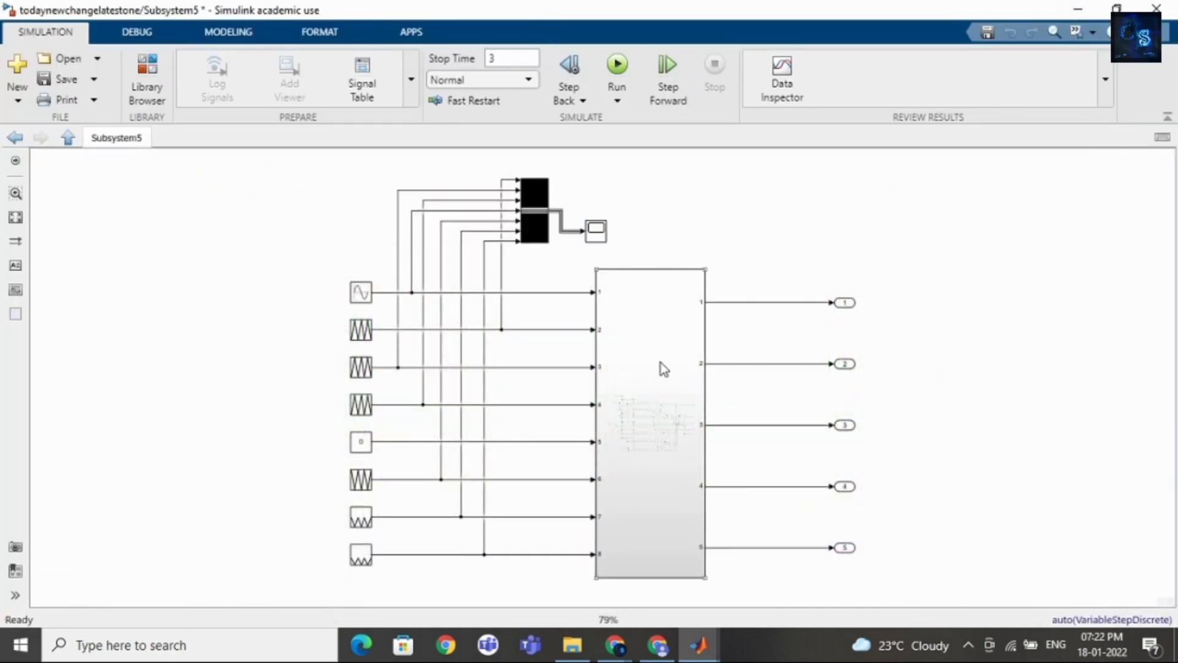
Return to the top level and zoom to 125% on the waveform scopes and R1–R3 load.
click(15, 138)
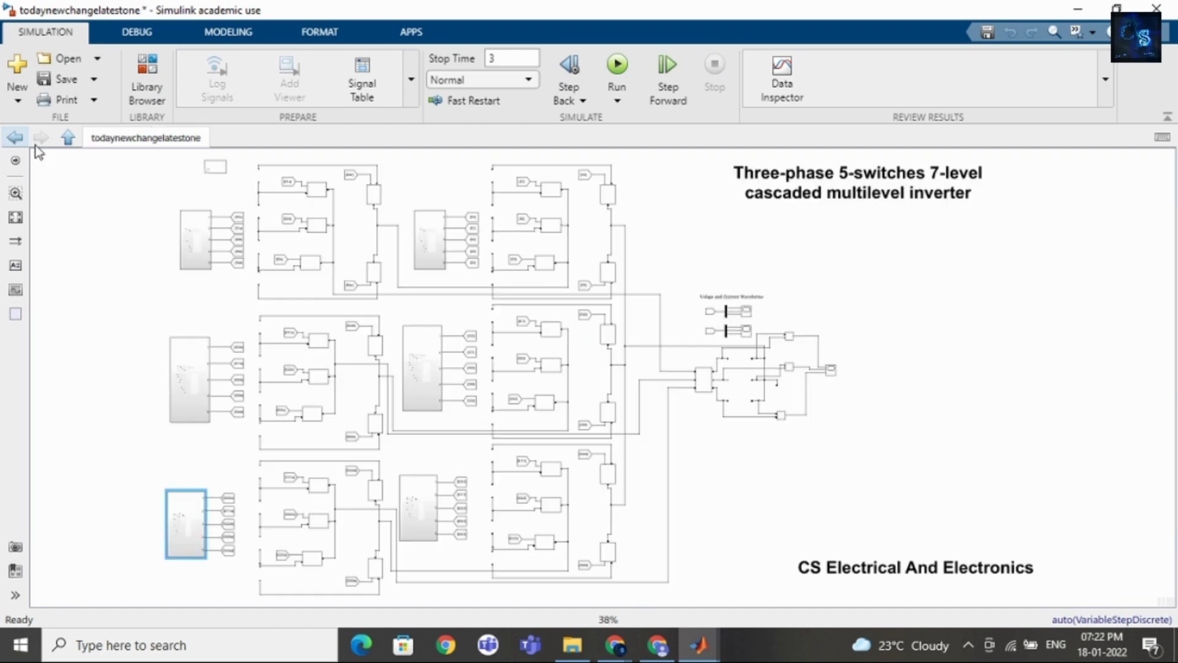
scroll(654, 308, up, 2)
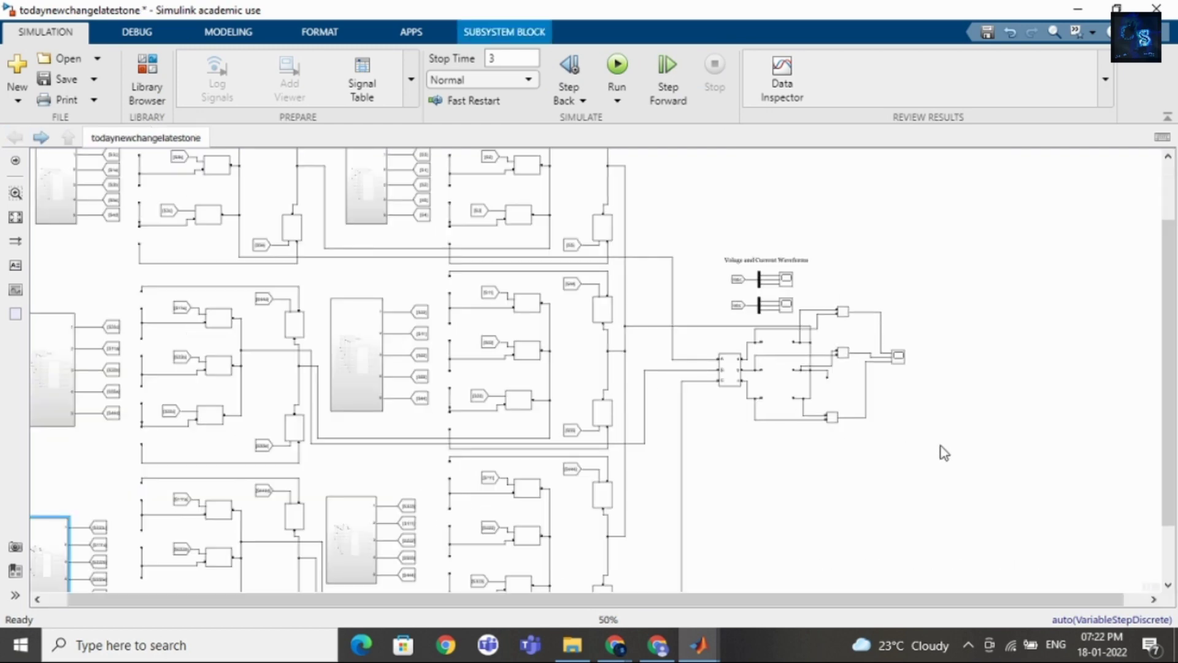
scroll(940, 447, up, 2)
scroll(886, 407, up, 2)
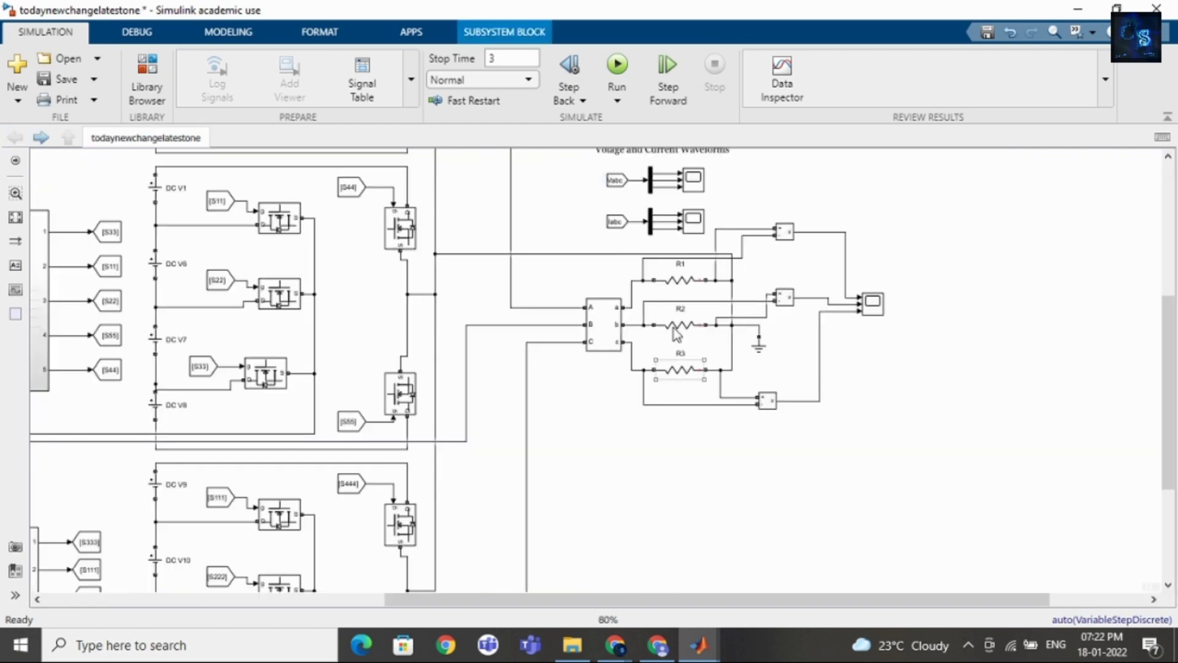
drag(1172, 353, 1175, 320)
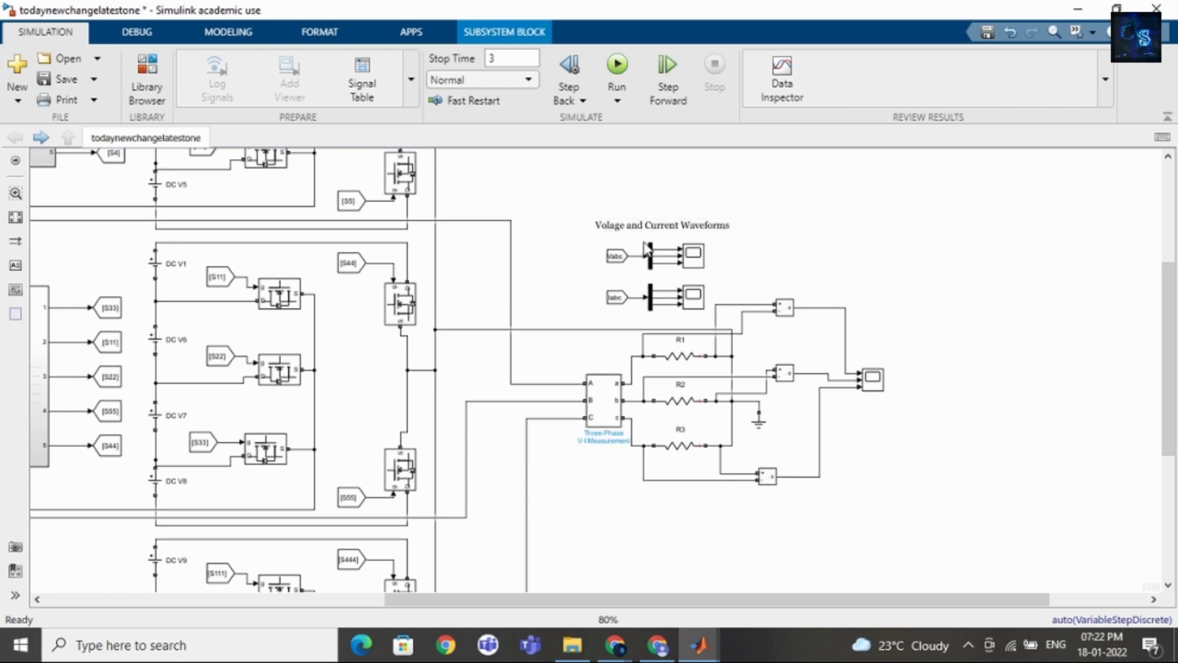
scroll(654, 202, up, 2)
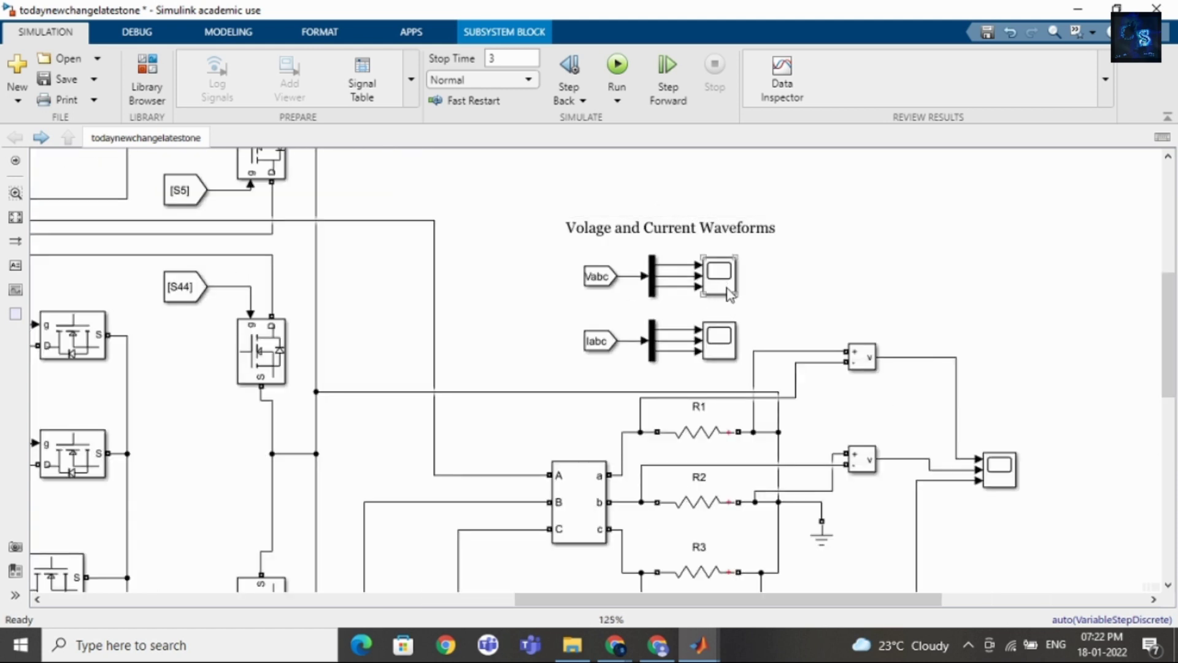
Open the Vabc scope and autoscale its Vab, Vbc and Vca waveforms.
double_click(725, 285)
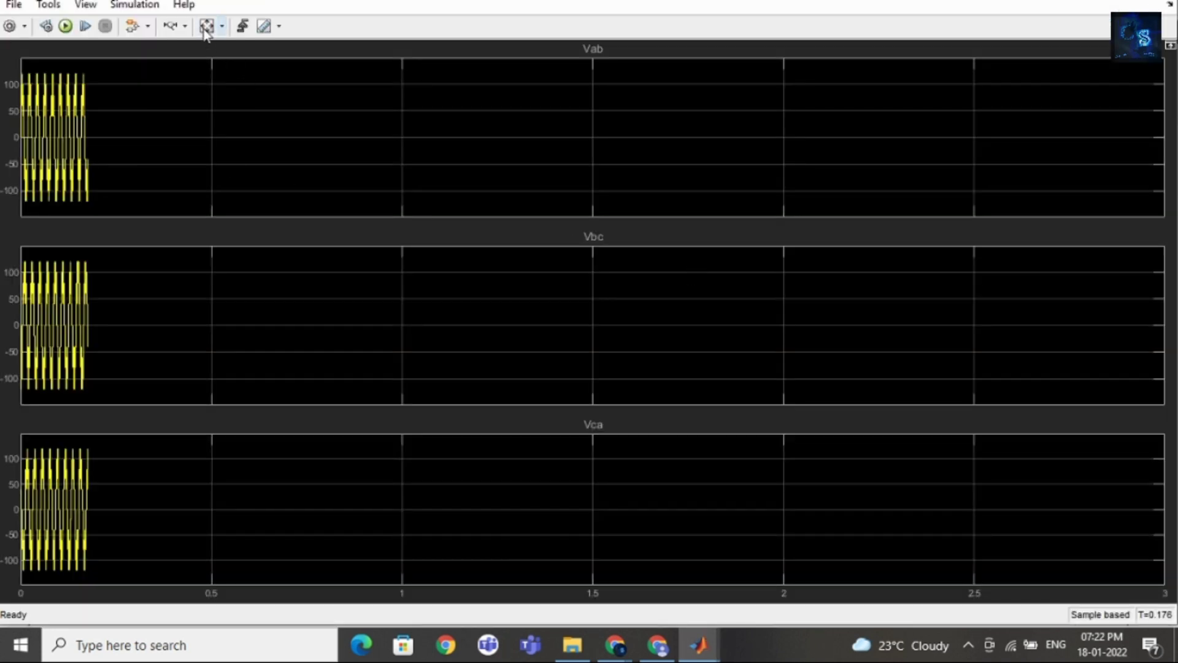
click(206, 27)
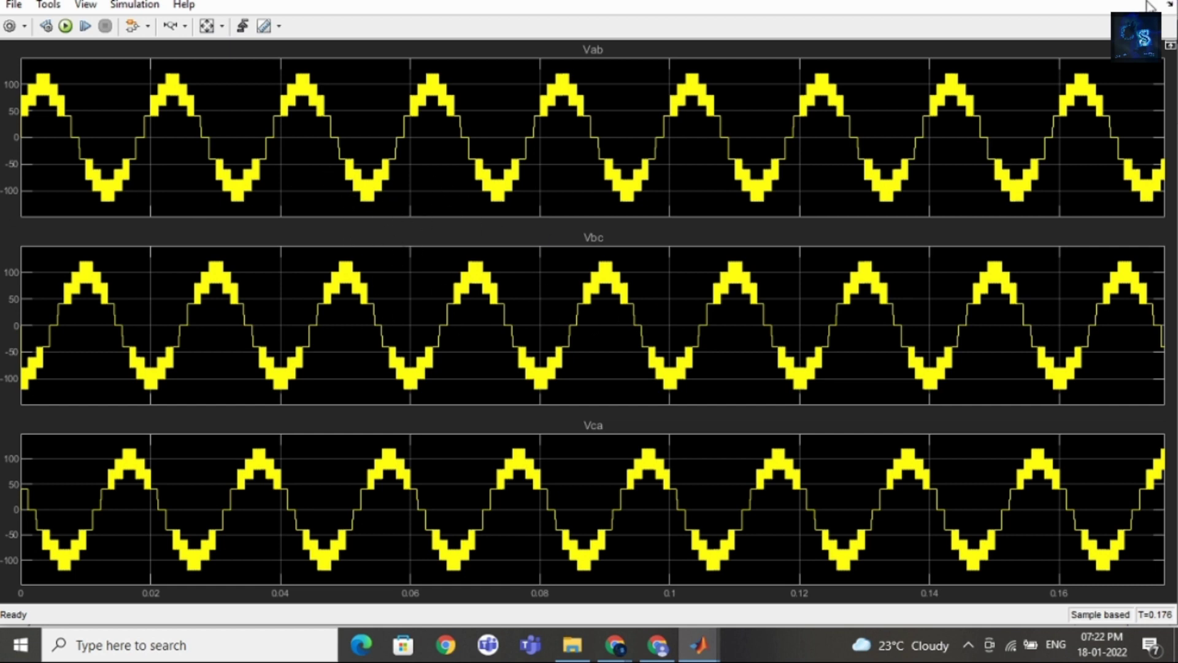
Open the Iabc scope, autoscale the Ia, Ib, Ic currents, and return to the model.
mouse_move(699, 644)
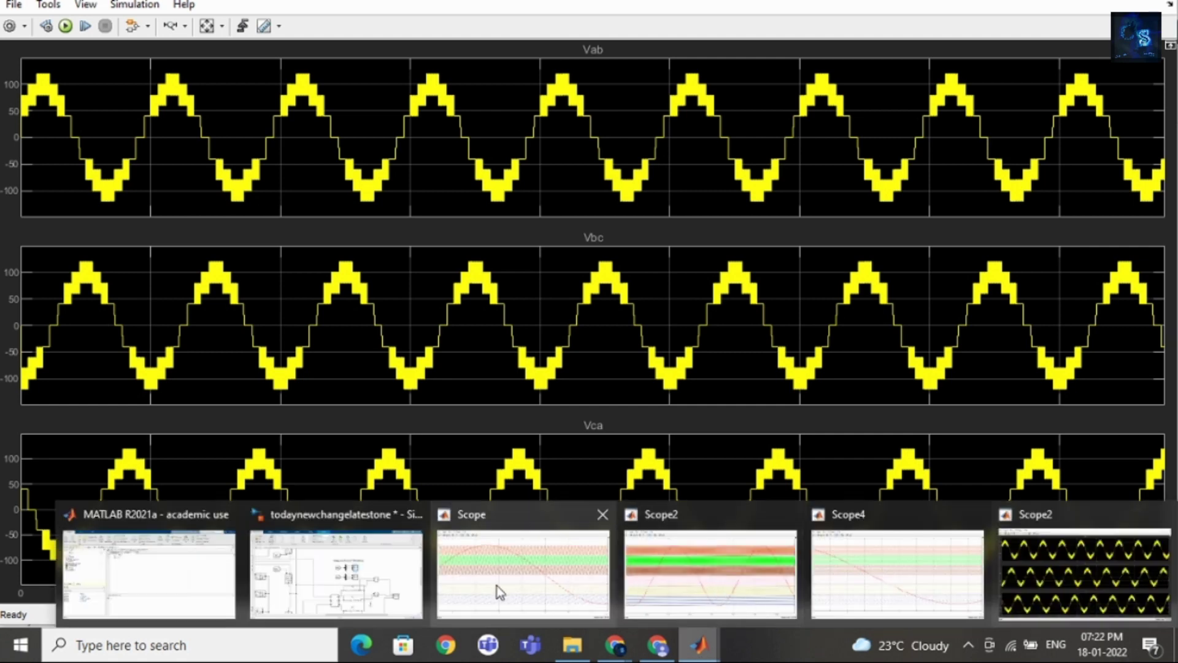
click(313, 583)
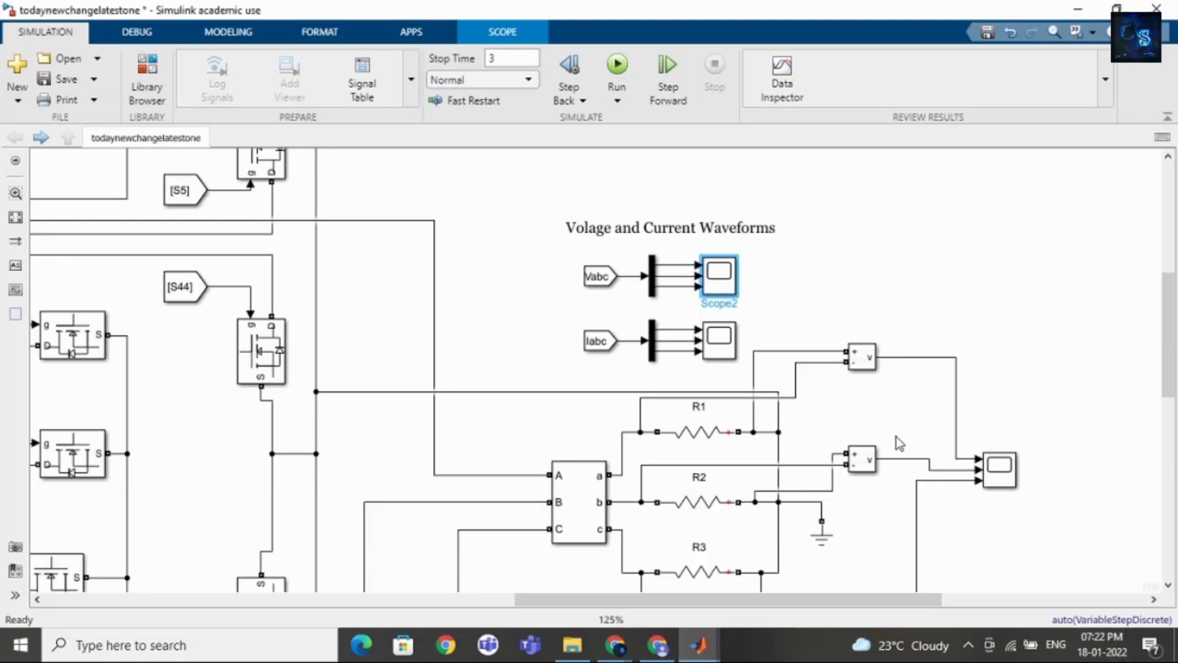
click(708, 355)
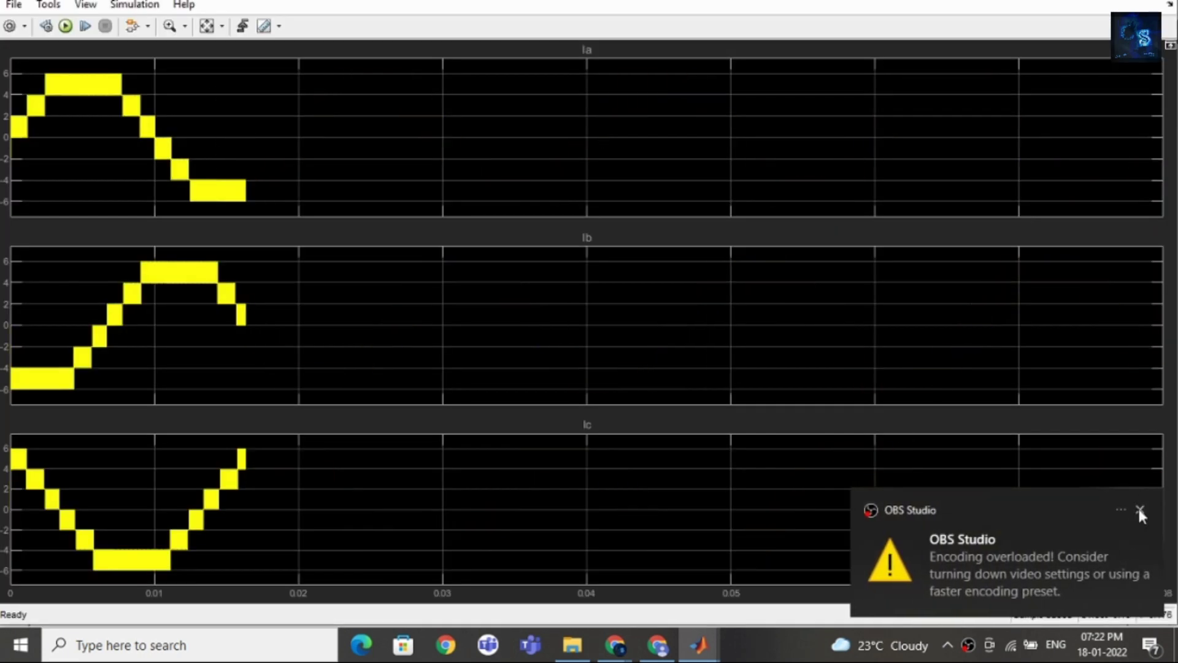
click(1140, 510)
click(205, 36)
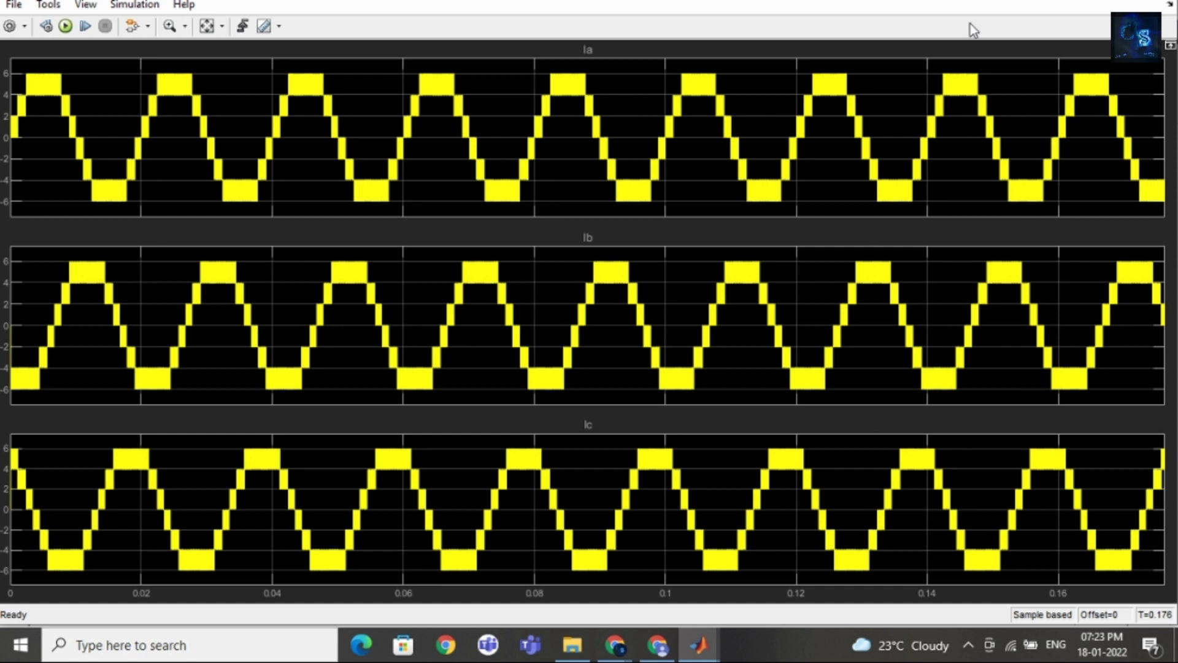
mouse_move(700, 645)
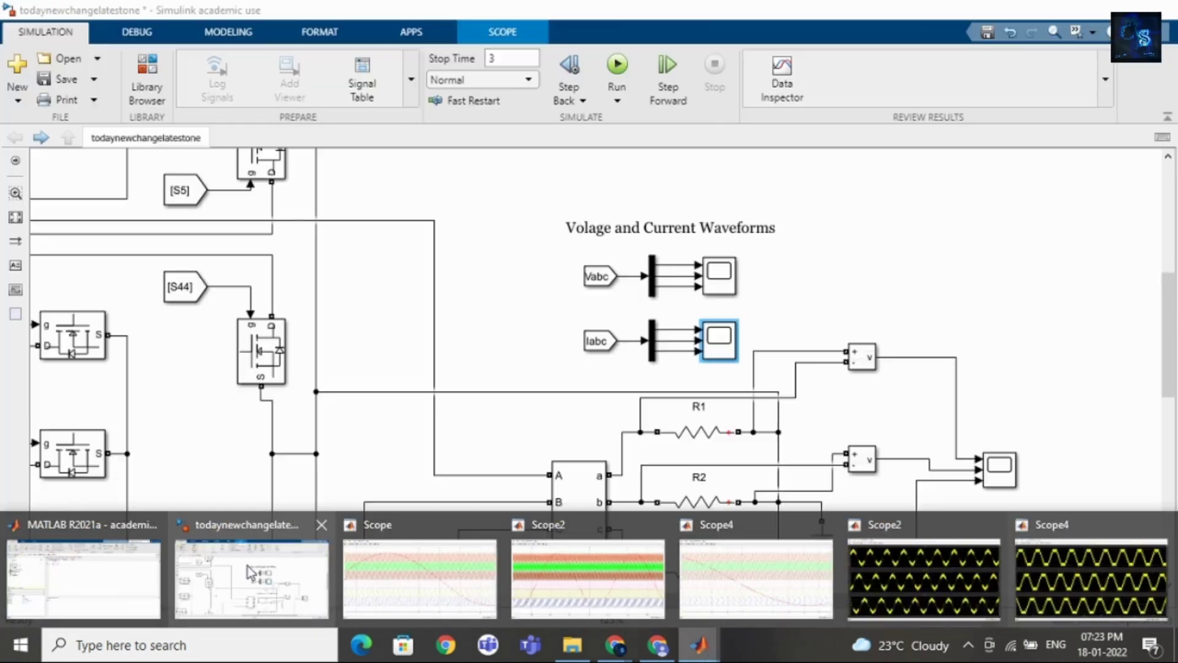
click(251, 566)
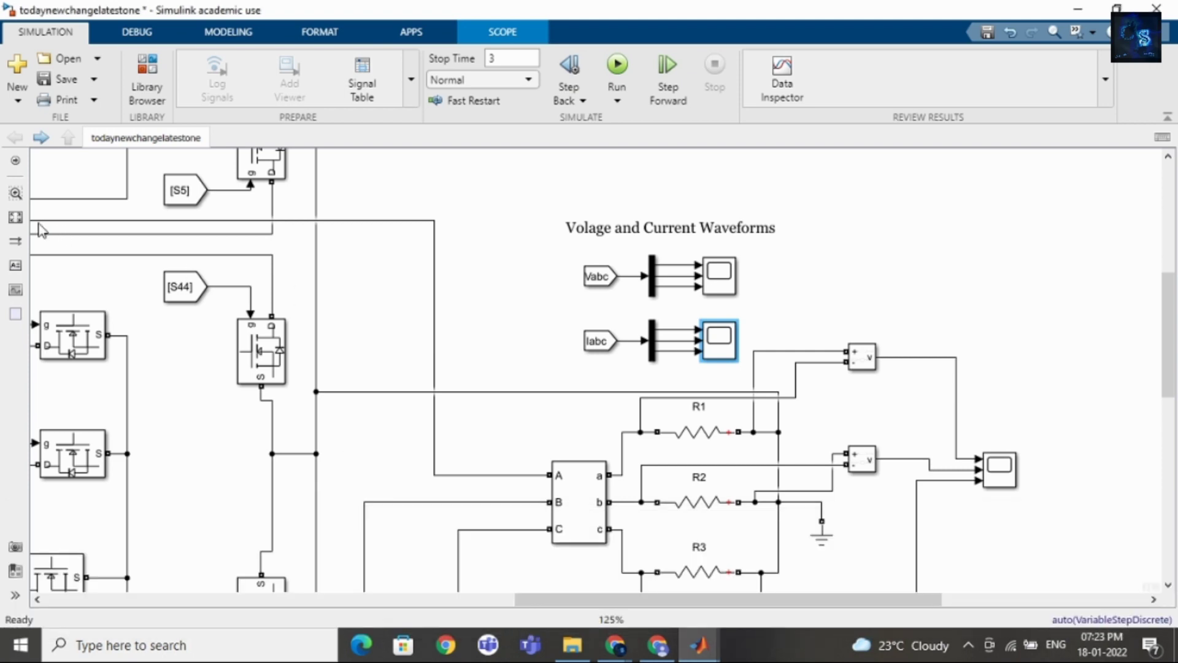
Fit the full inverter model in view at about 40% zoom.
click(16, 216)
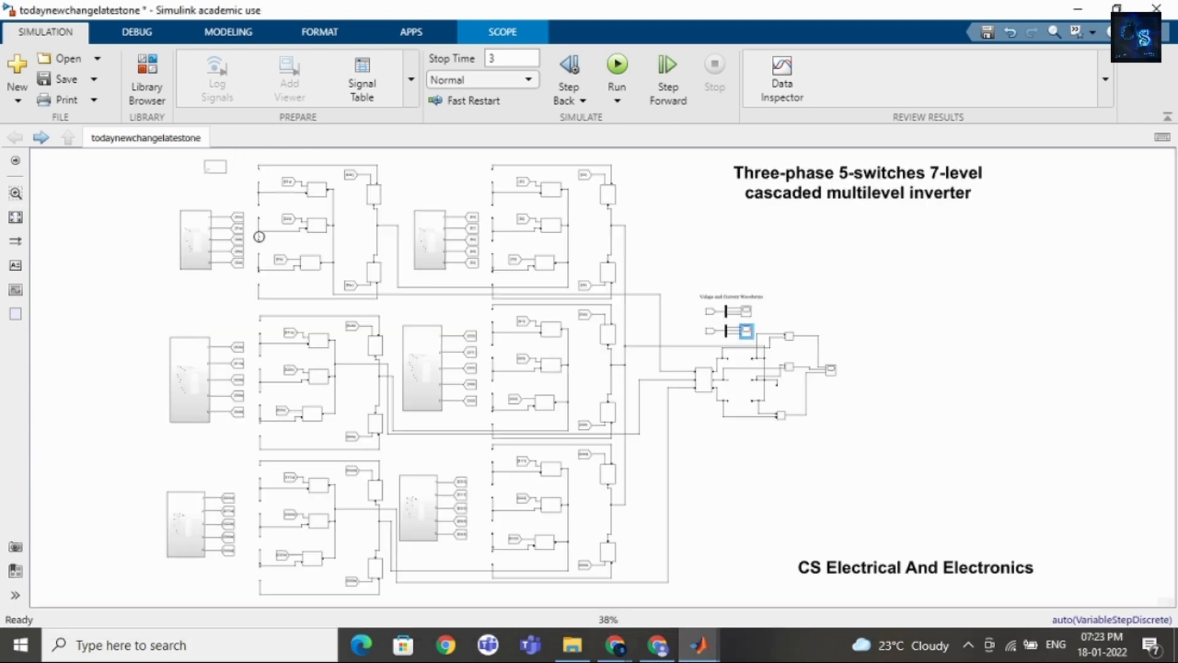
scroll(259, 236, up, 2)
scroll(259, 236, down, 2)
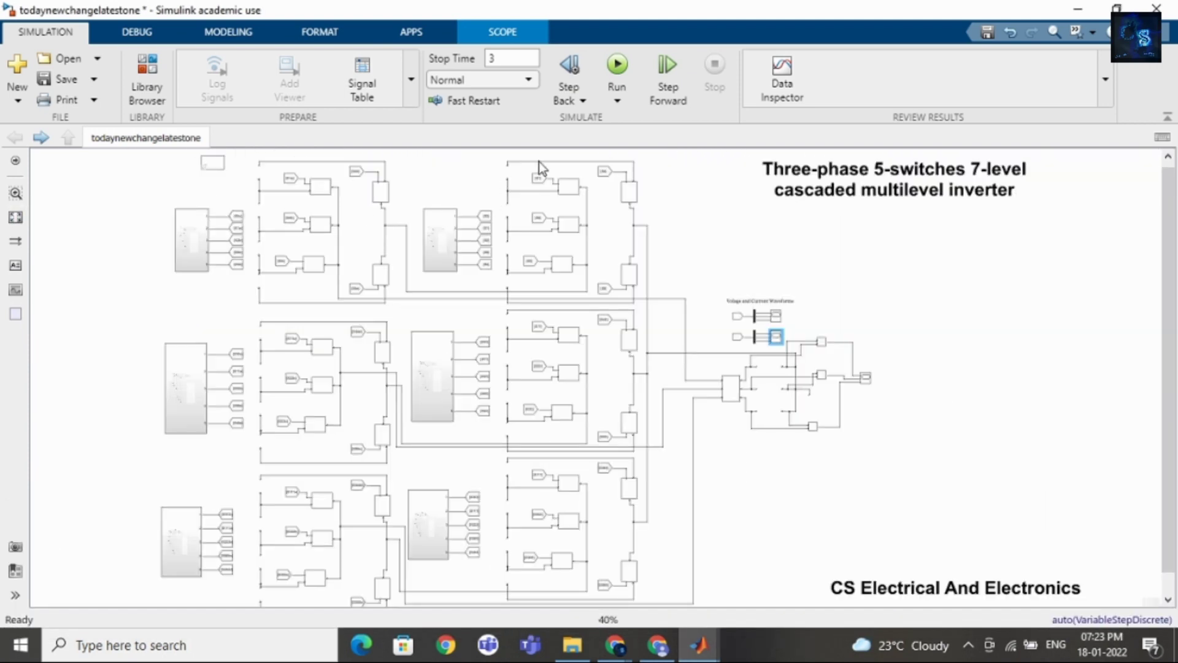
scroll(548, 154, up, 1)
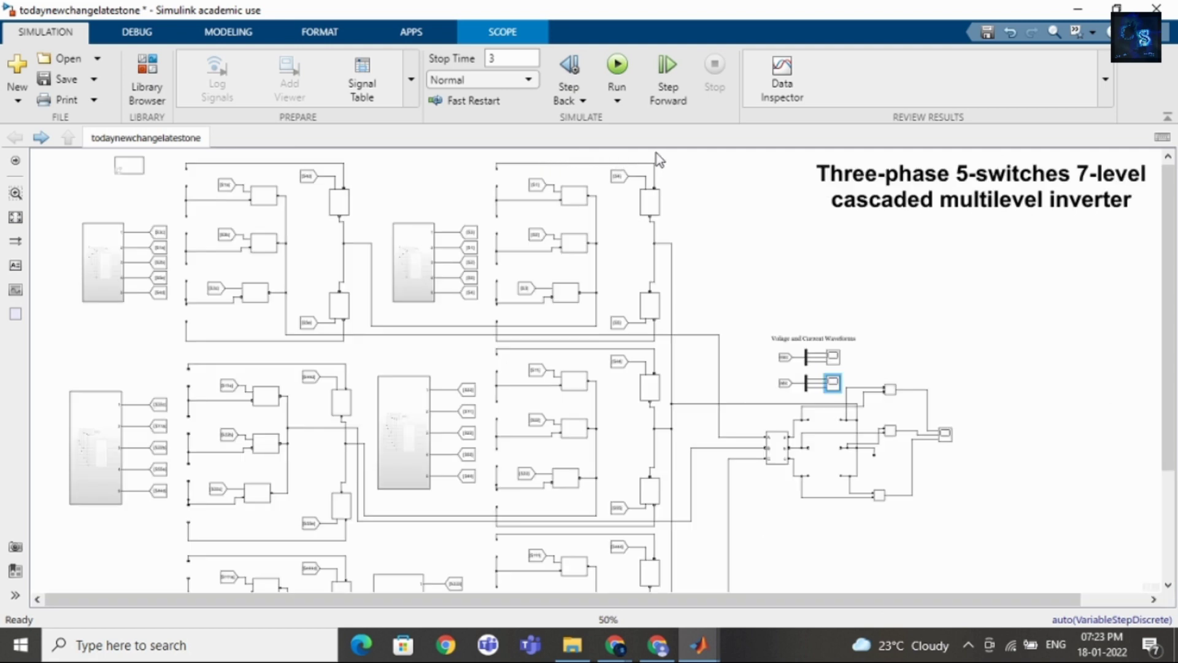
scroll(735, 193, down, 1)
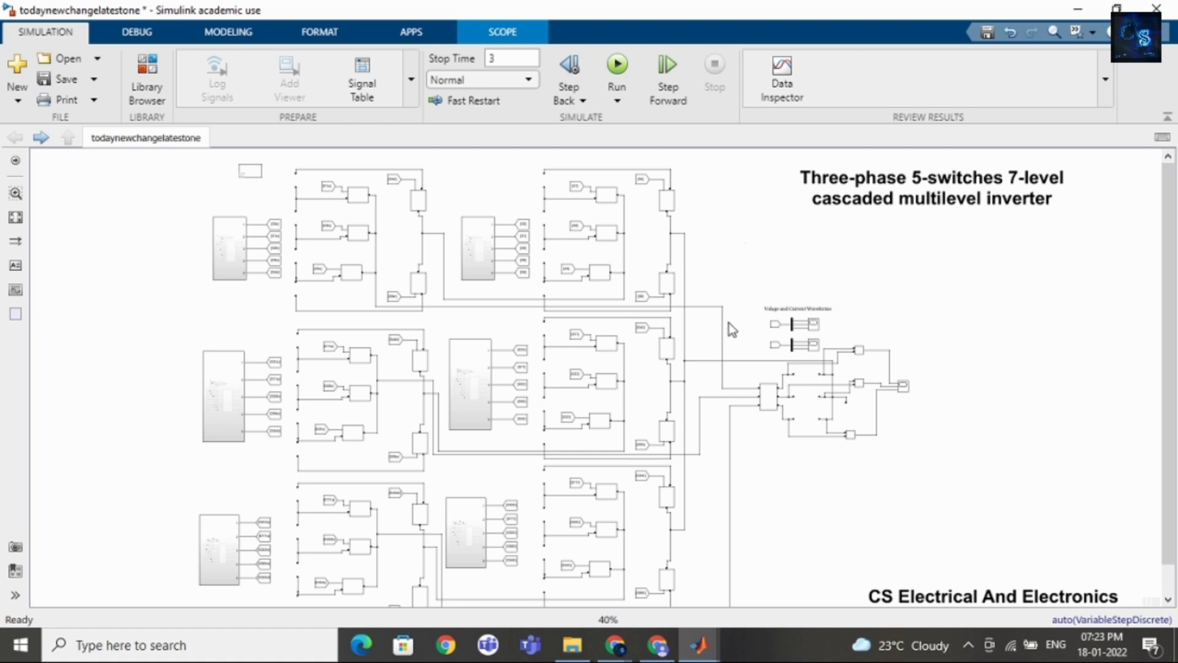
click(765, 308)
click(763, 334)
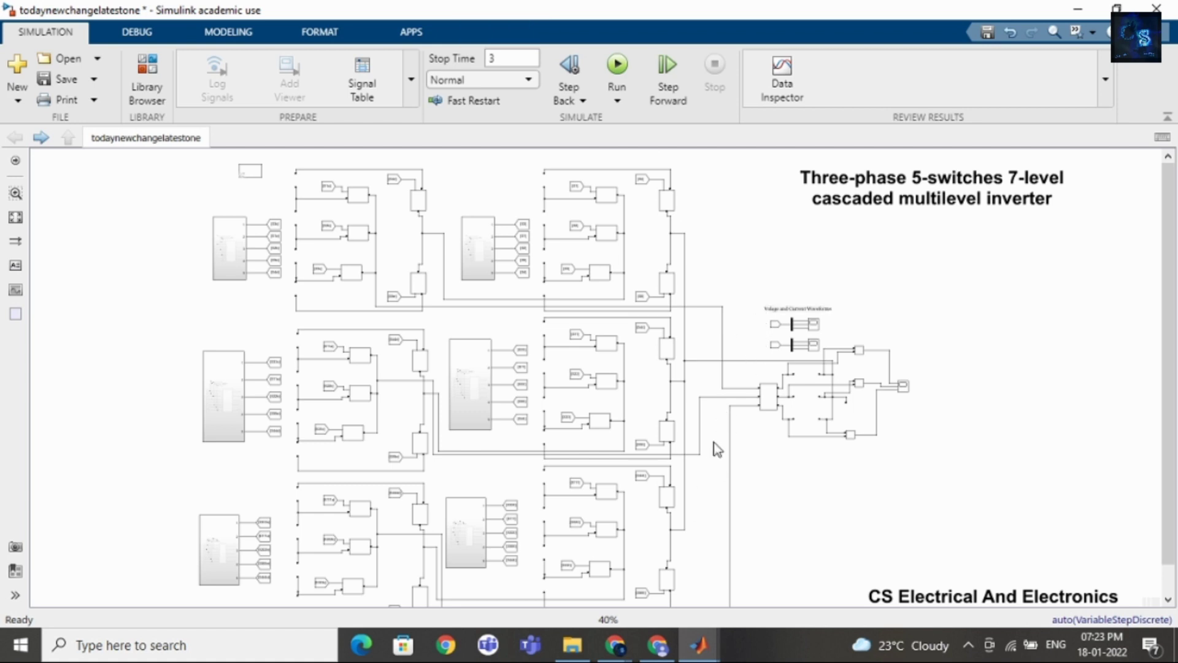
Bring MLIthesis.pdf forward in Chrome and scroll its table of contents through the introduction, cascaded inverter and Simulink chapters.
mouse_move(615, 644)
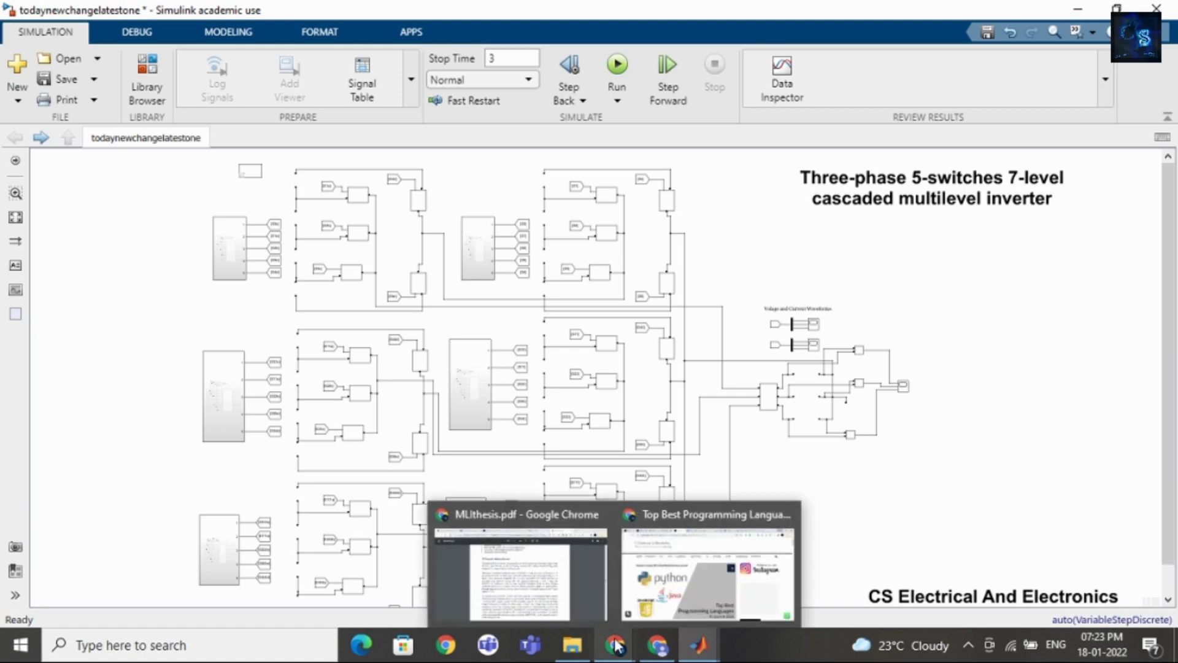
click(516, 567)
scroll(491, 264, up, 20)
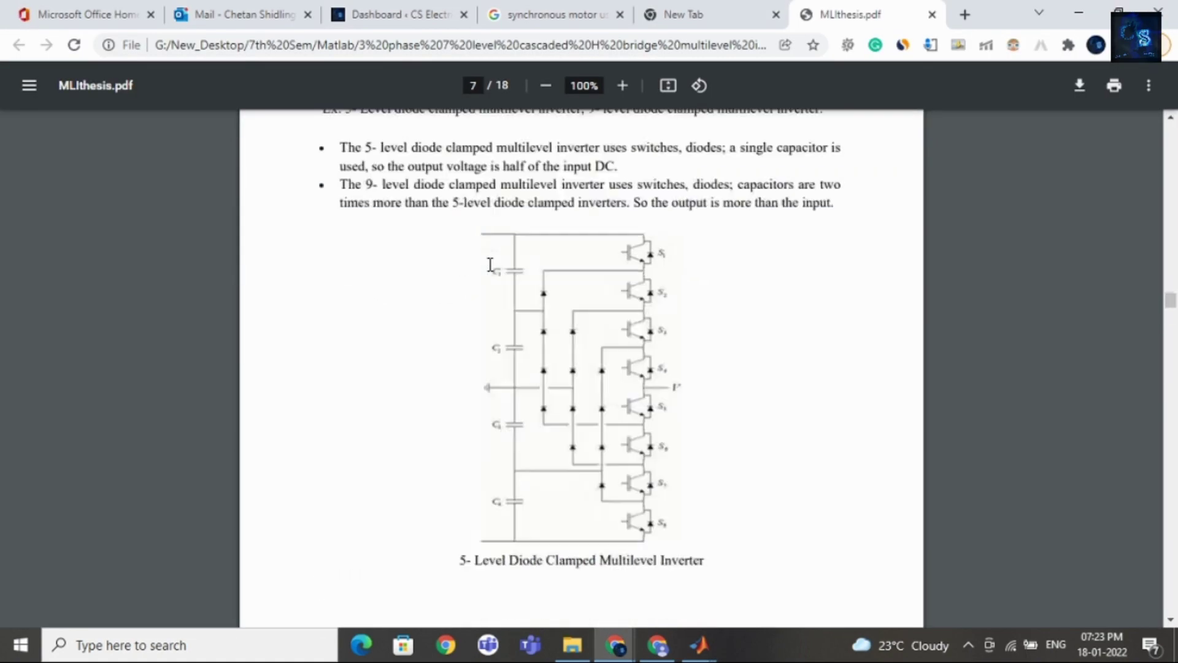
scroll(491, 264, up, 20)
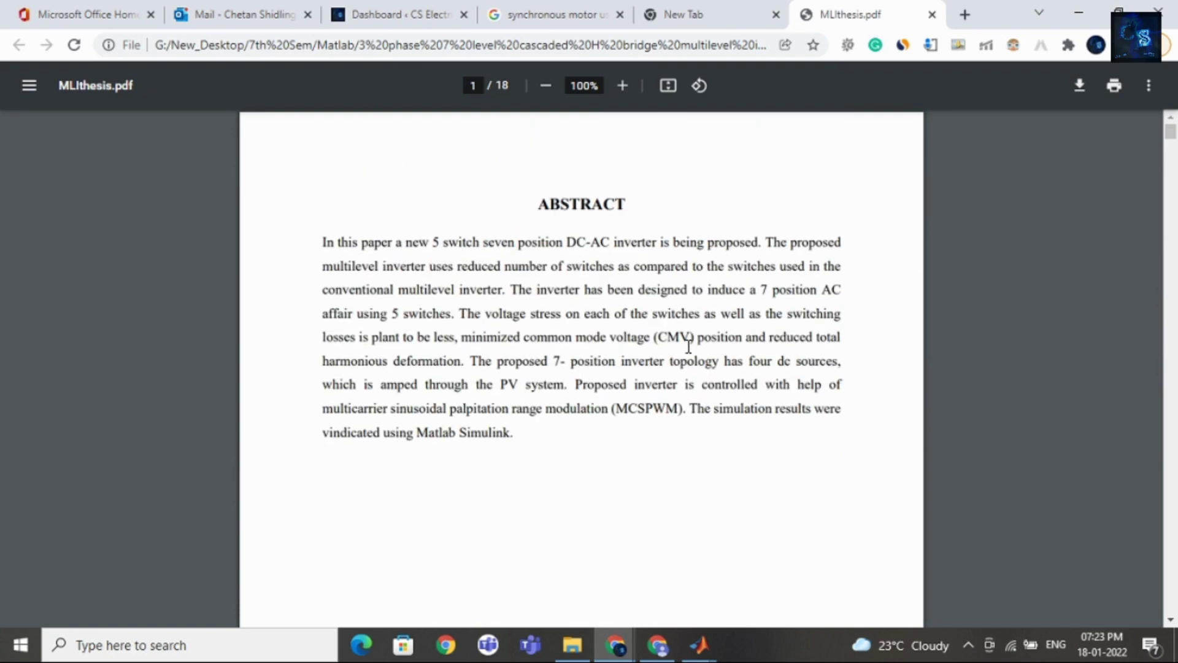
scroll(689, 346, down, 15)
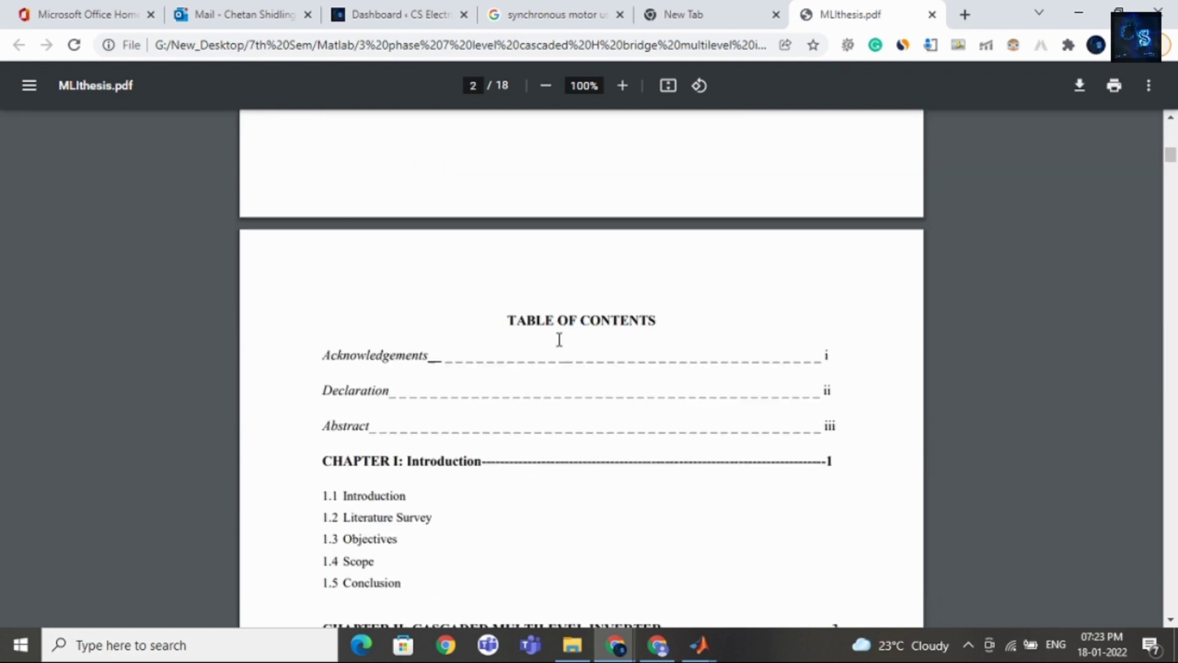
scroll(564, 307, down, 3)
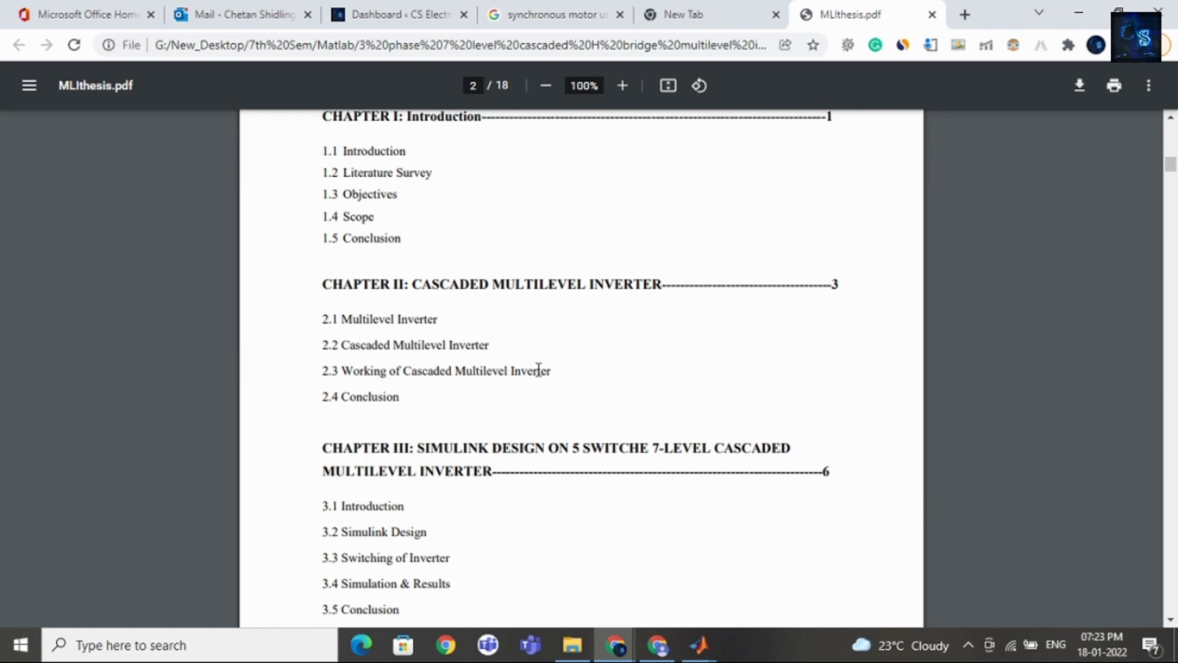
scroll(495, 332, up, 3)
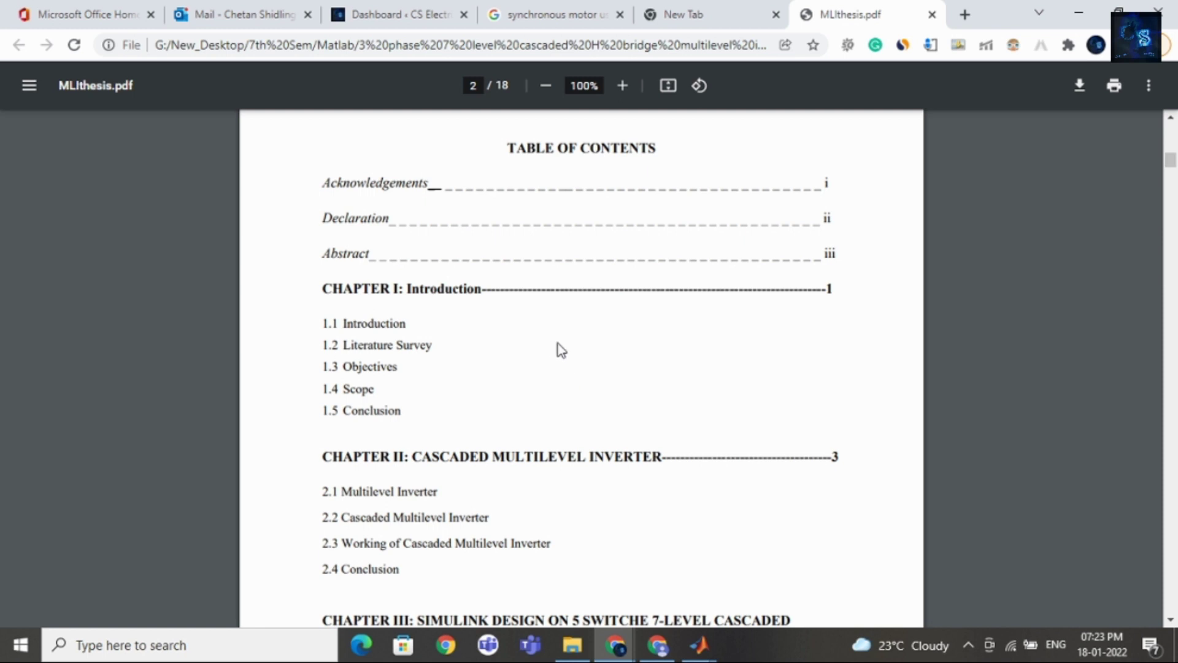
scroll(552, 332, down, 2)
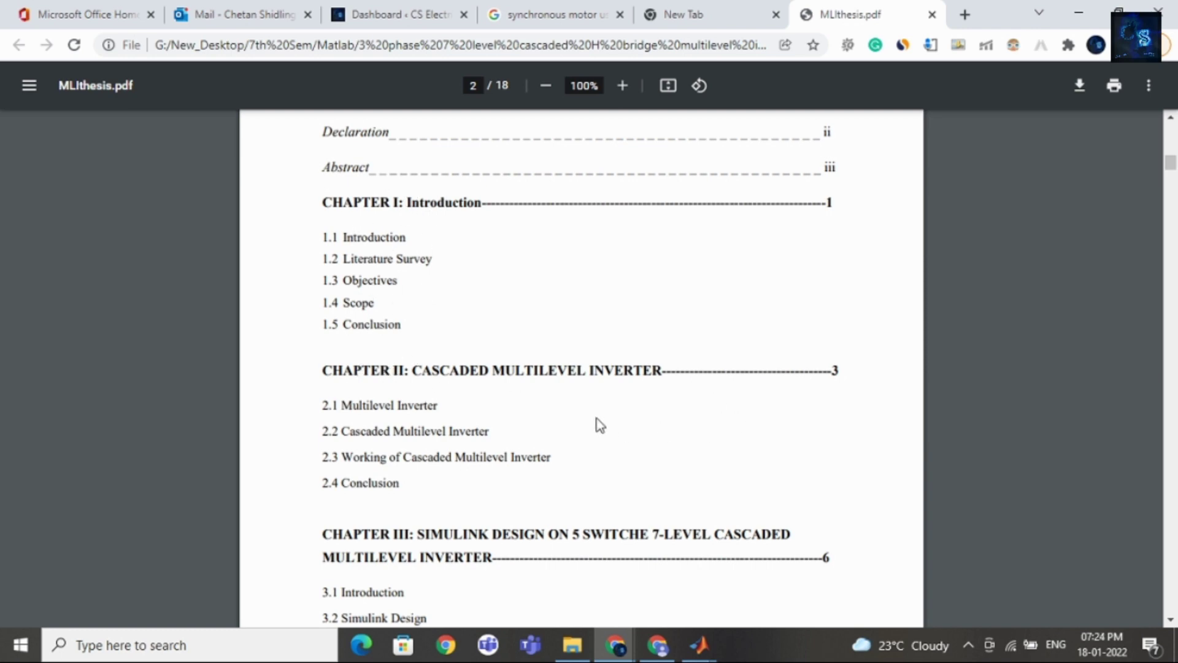
scroll(450, 405, down, 5)
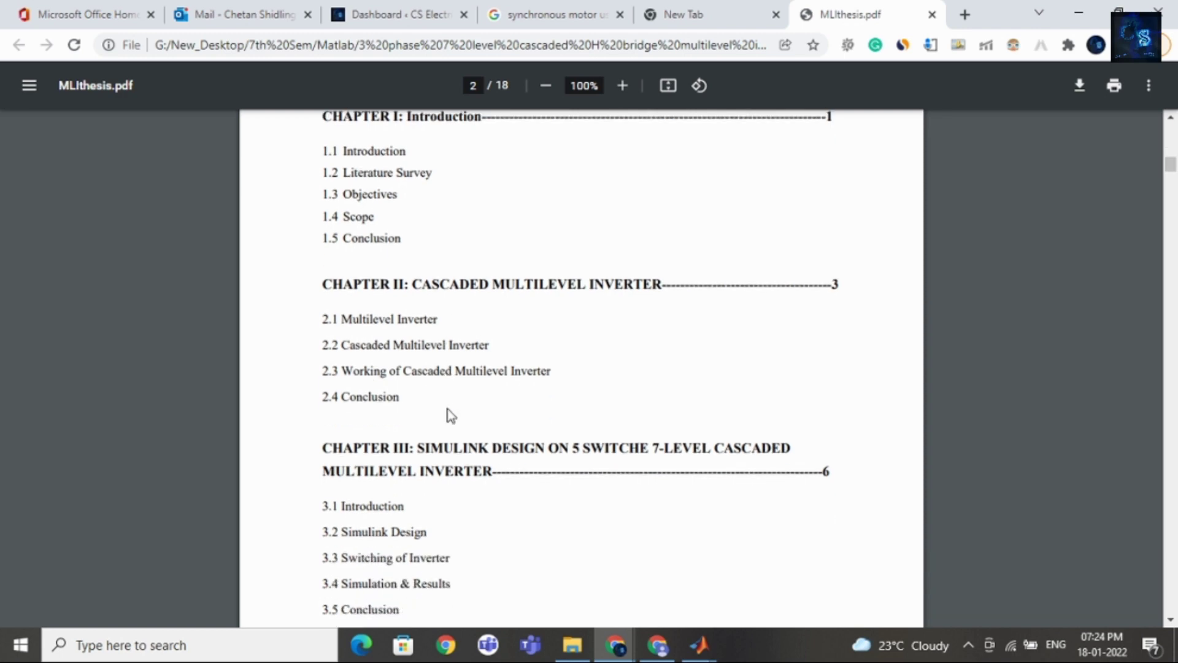